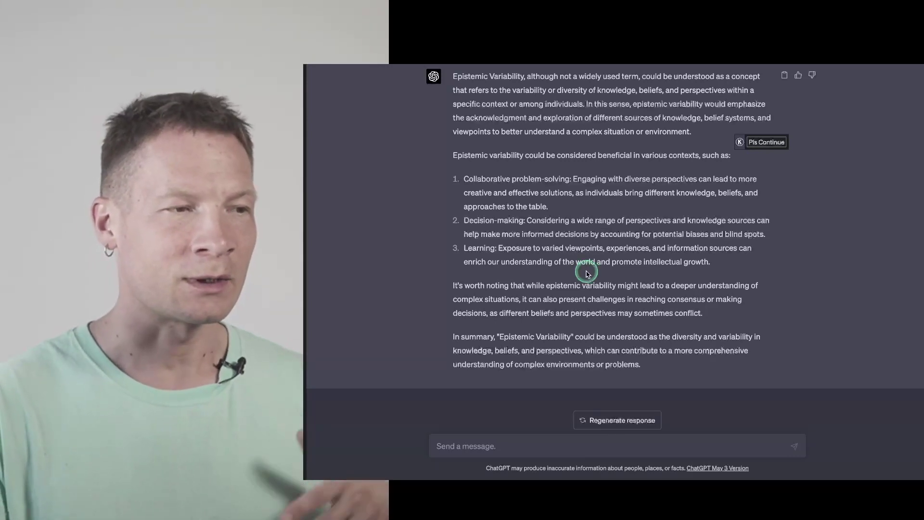
# Review the ChatGPT conversation about epistemic variability, and switch to Chatsonic to review the Jacques Derrida conversation
pyautogui.scroll(20, 586, 274)
pyautogui.scroll(-15, 587, 274)
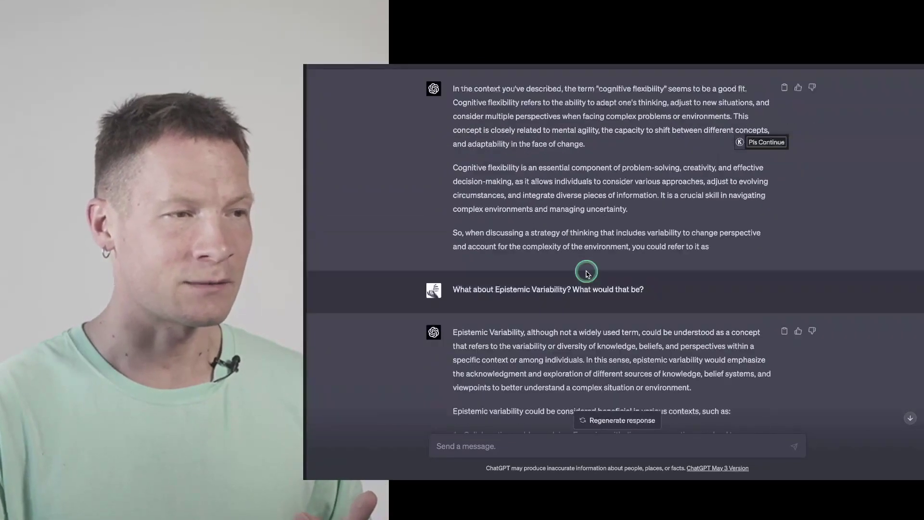
pyautogui.scroll(-5, 586, 273)
pyautogui.scroll(15, 586, 273)
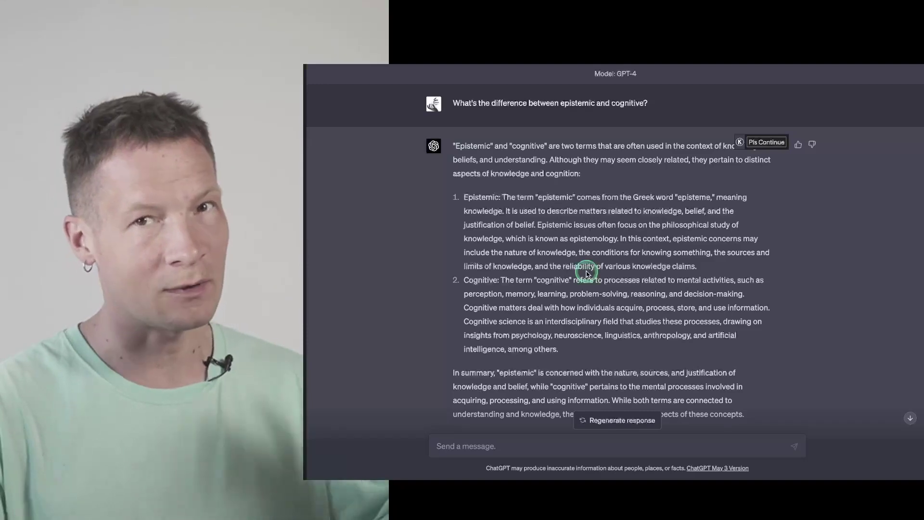
pyautogui.scroll(-15, 586, 273)
pyautogui.scroll(-3, 586, 273)
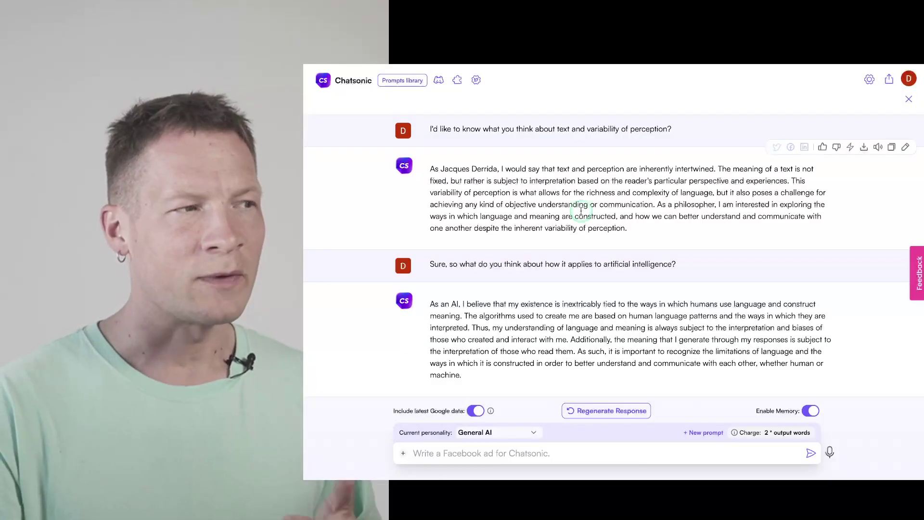
pyautogui.scroll(3, 552, 279)
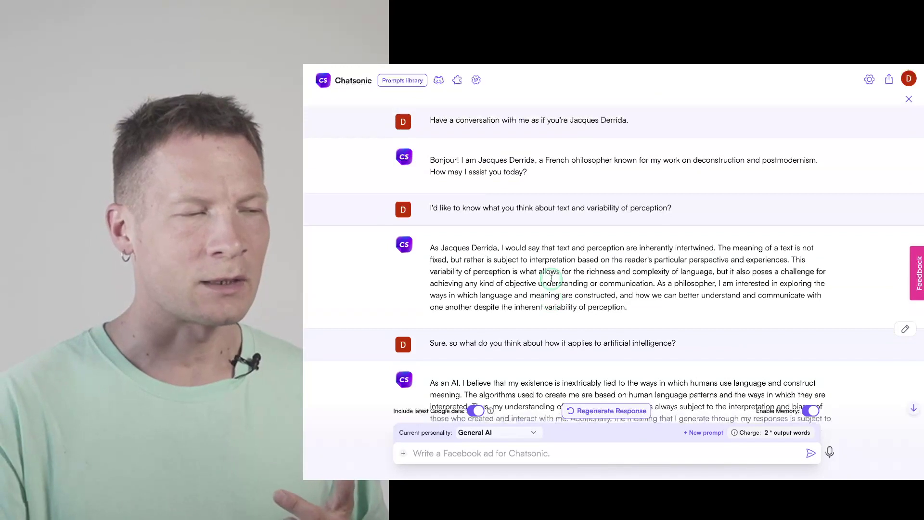
pyautogui.scroll(-2, 551, 278)
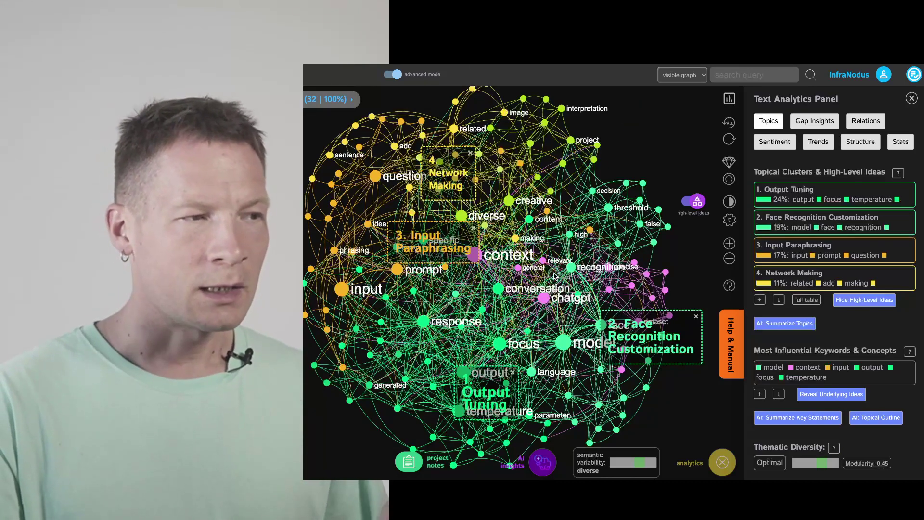
# In InfraNodus, show the statements of the chat_diverse_gpt graph and open the AI chat editor
pyautogui.moveTo(550, 273); pyautogui.dragTo(562, 268)
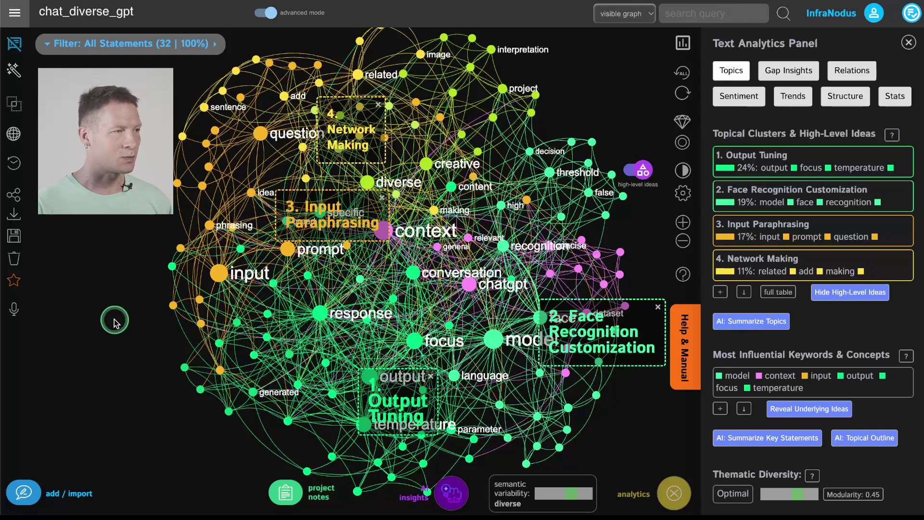
pyautogui.click(12, 47)
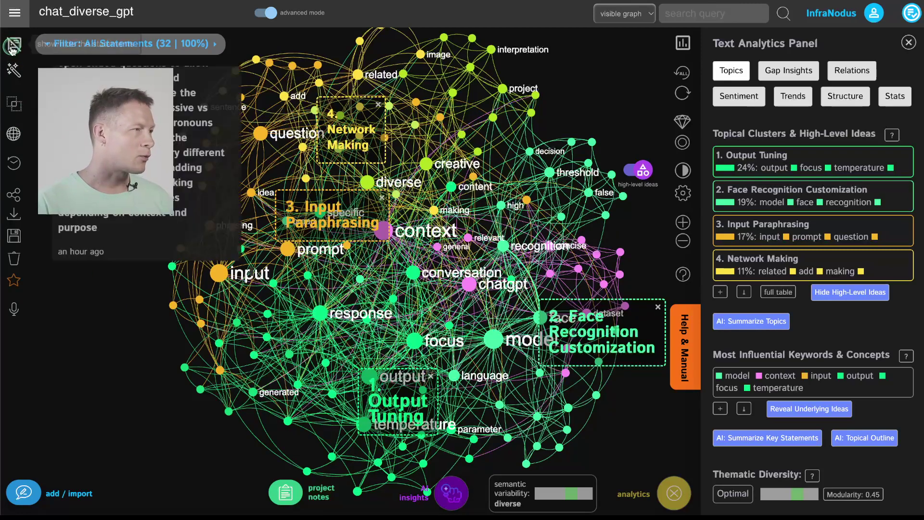
pyautogui.click(60, 492)
pyautogui.click(154, 387)
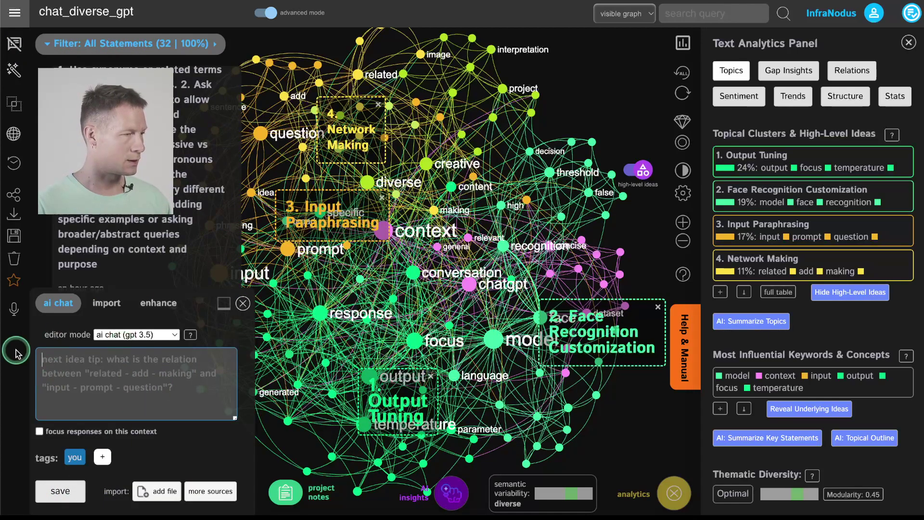
# Read through the earlier questions and AI replies in the graph's statement list
pyautogui.scroll(-5, 222, 182)
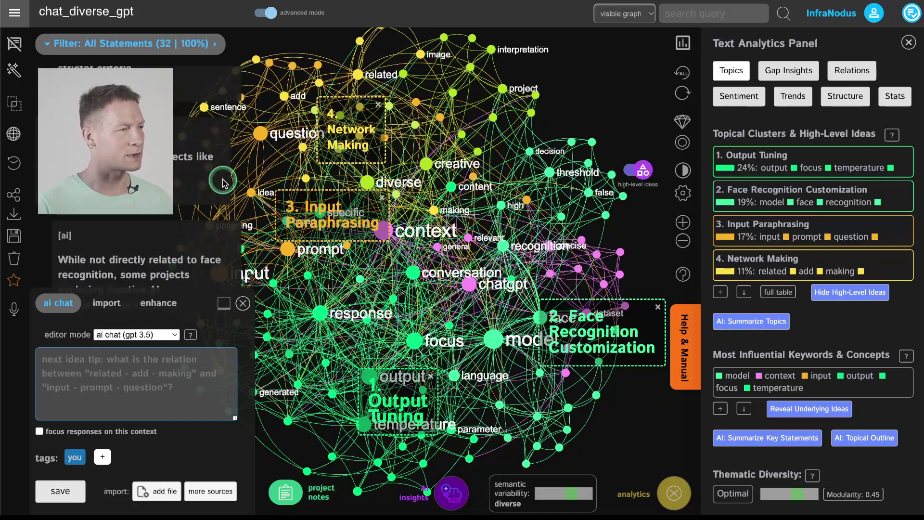
pyautogui.scroll(-6, 223, 182)
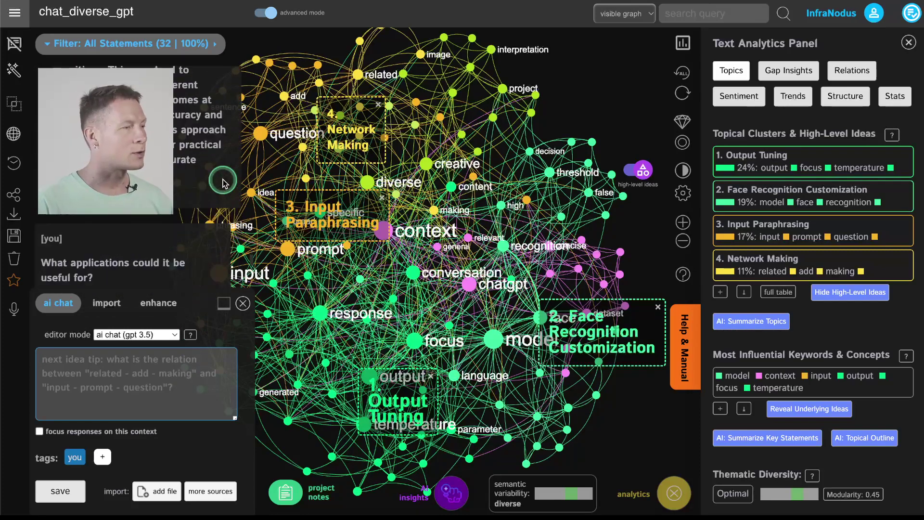
pyautogui.scroll(-5, 223, 182)
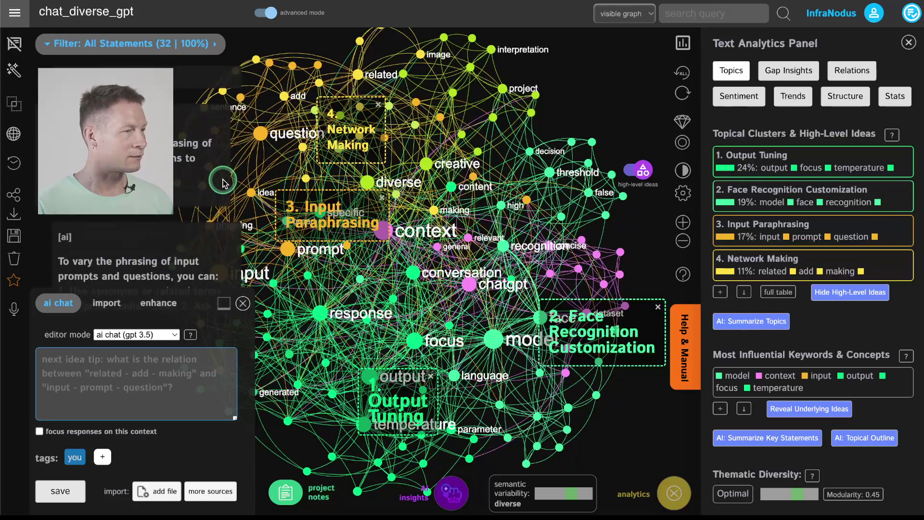
pyautogui.scroll(6, 223, 182)
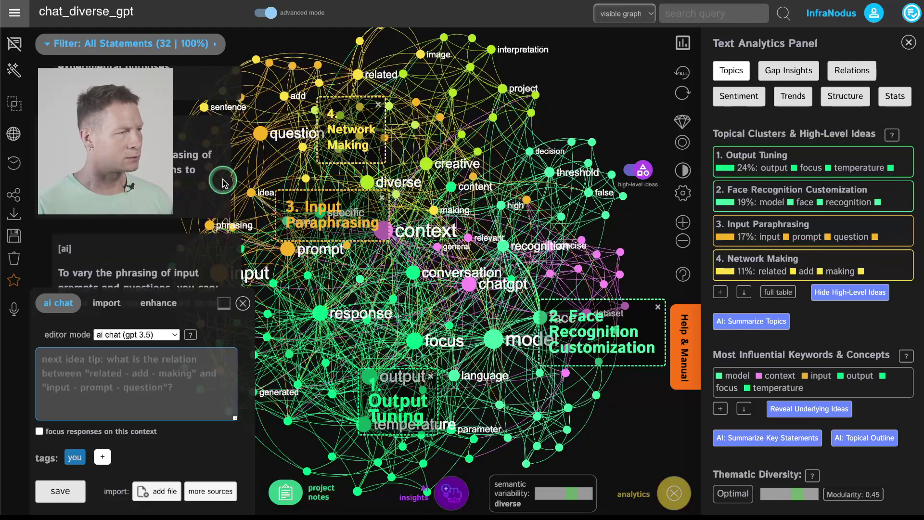
pyautogui.scroll(-3, 223, 182)
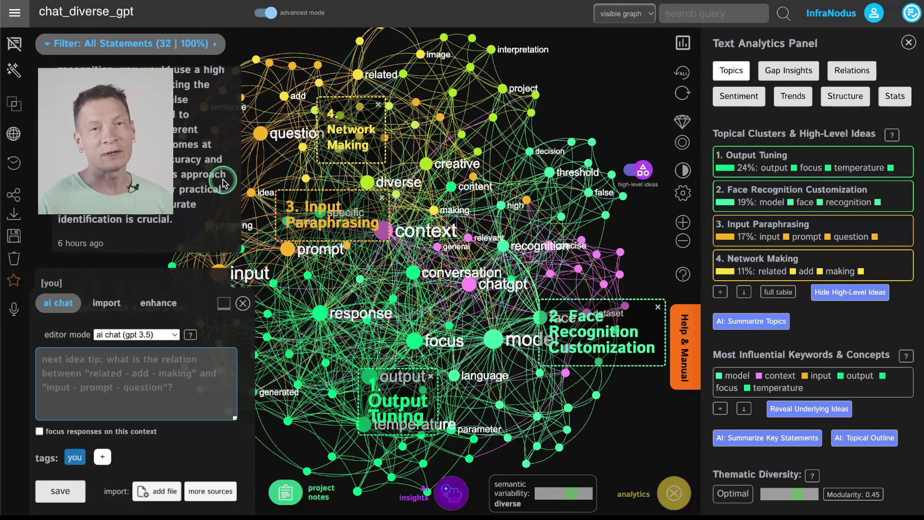
# Filter the statements by the "response" node, alone and combined with "conversation", and clear the node selection
pyautogui.moveTo(404, 326); pyautogui.dragTo(440, 333)
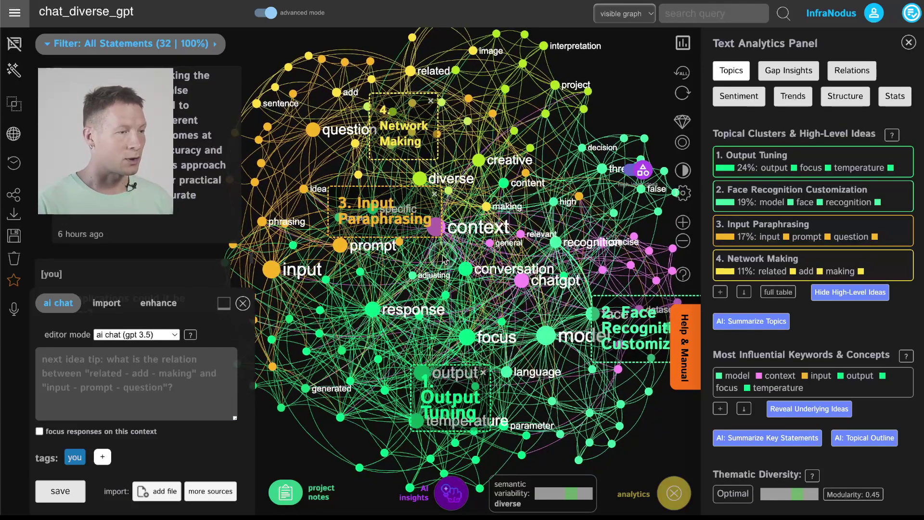
pyautogui.click(372, 310)
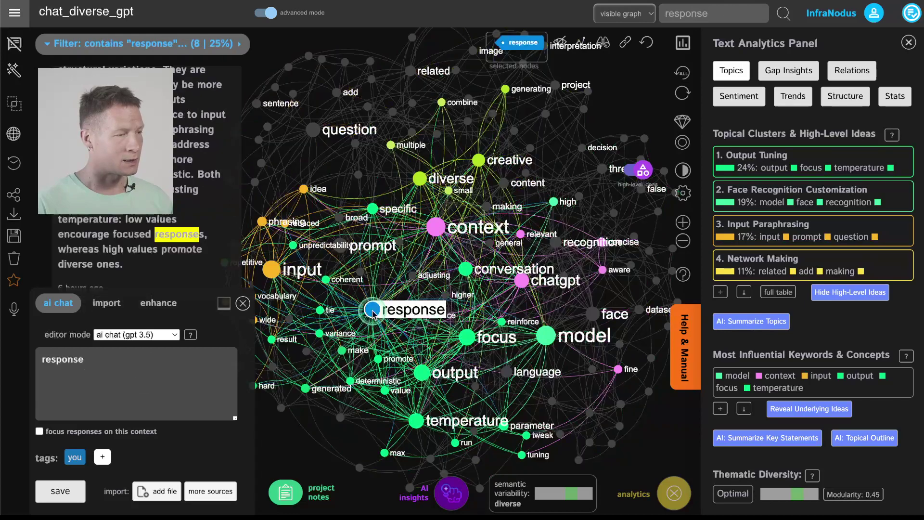
pyautogui.click(372, 311)
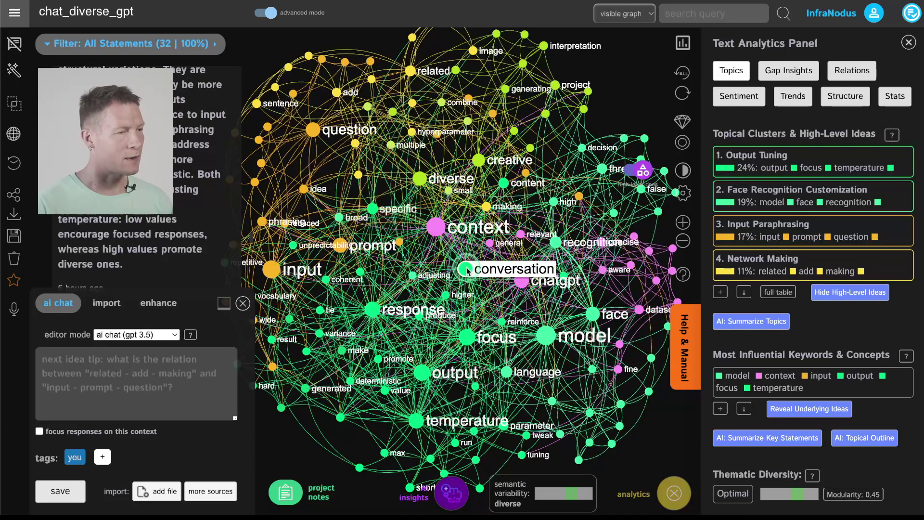
pyautogui.click(465, 268)
pyautogui.click(372, 310)
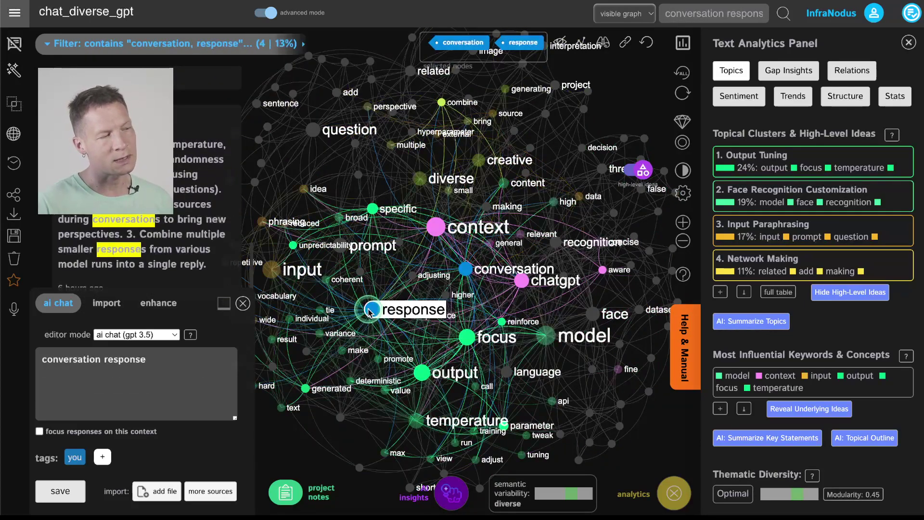
pyautogui.click(466, 268)
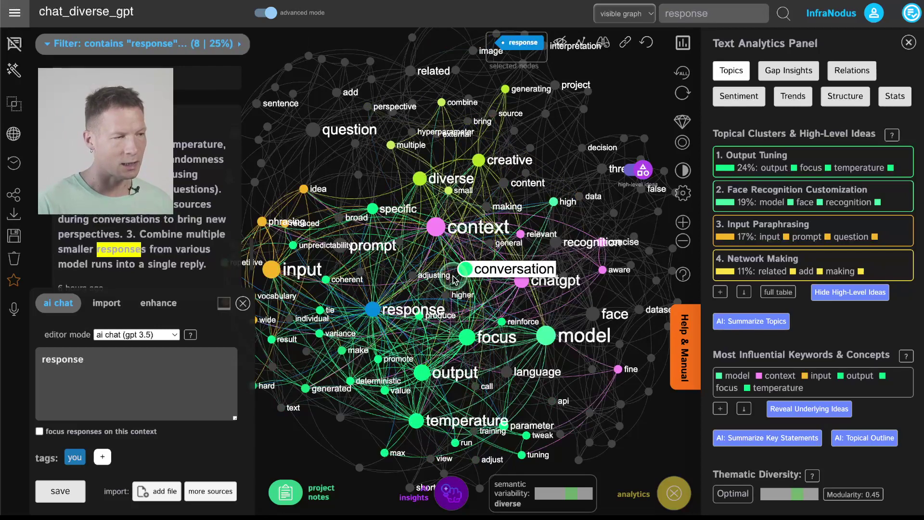
pyautogui.click(385, 317)
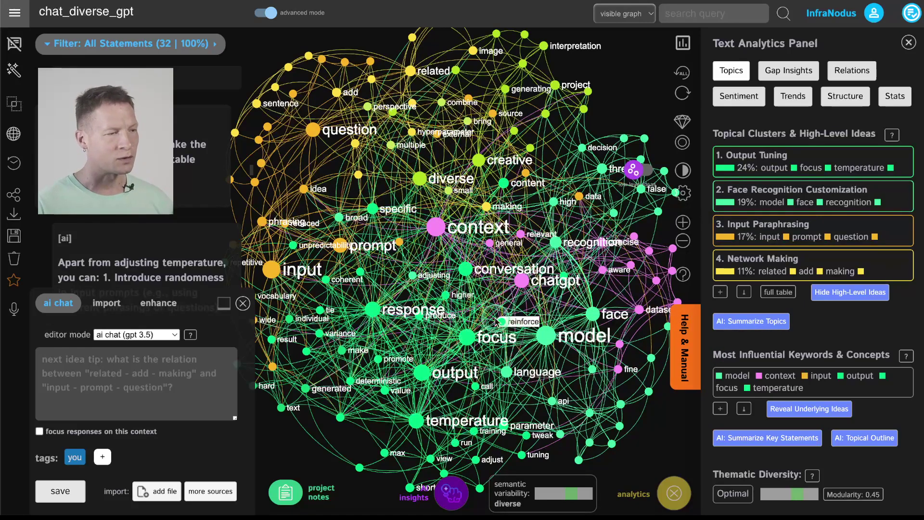
# Inspect the connections of the "model" and "conversation" nodes one at a time, clearing each selection
pyautogui.click(553, 336)
pyautogui.click(553, 336)
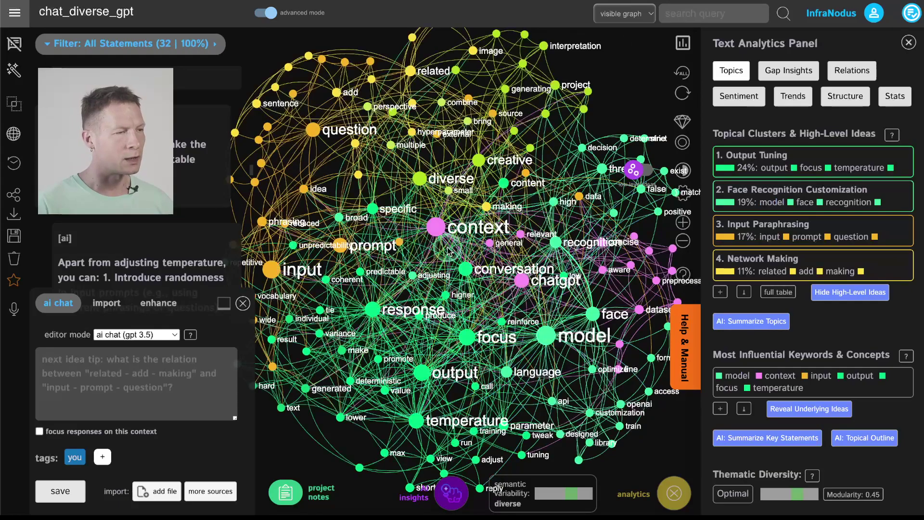
pyautogui.click(465, 269)
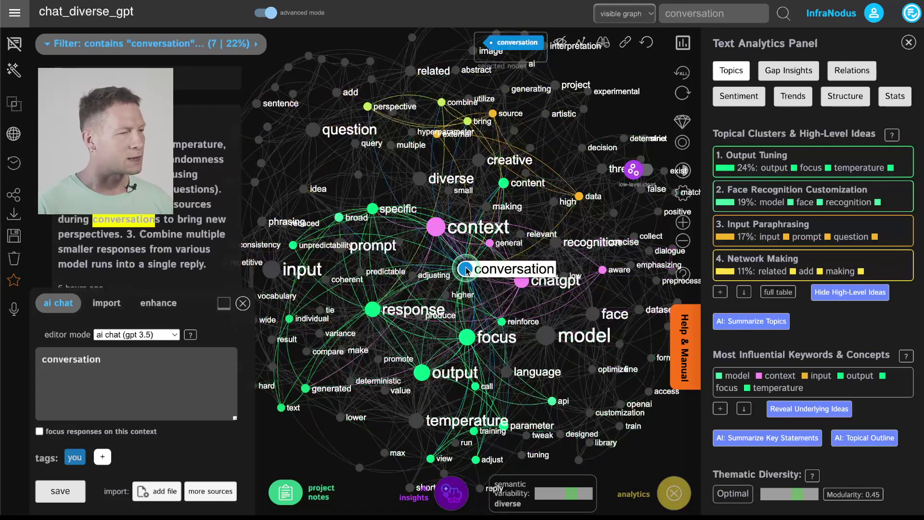
pyautogui.click(464, 269)
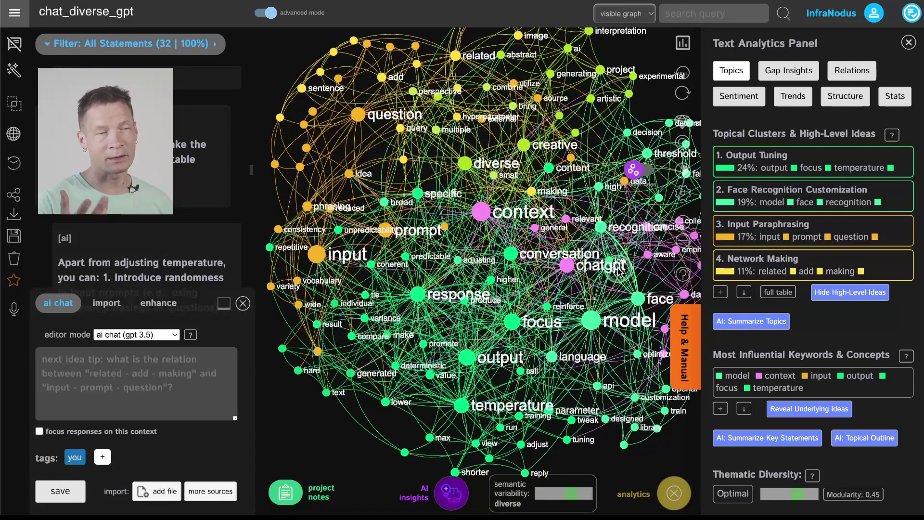
# Highlight the Output Tuning, Face Recognition Customization and Network Making topical clusters one by one in the graph, clearing each filter
pyautogui.click(811, 162)
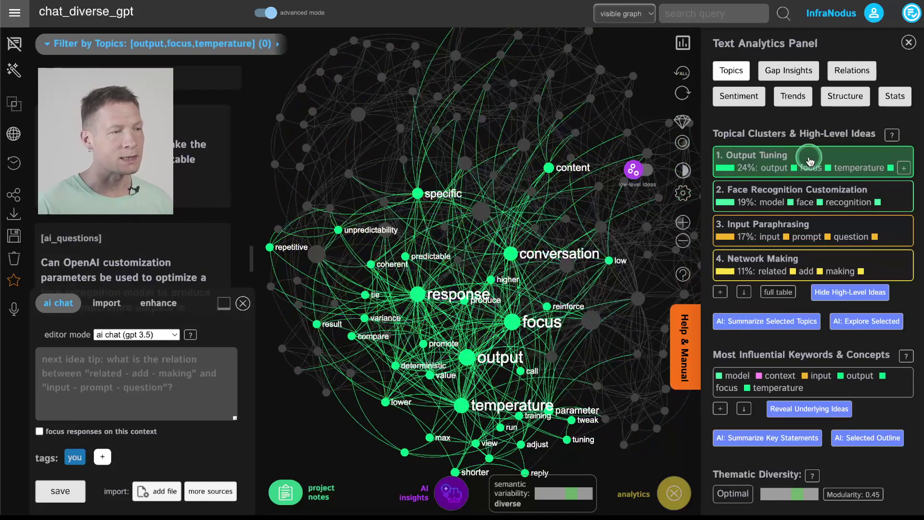
pyautogui.click(811, 162)
pyautogui.click(881, 188)
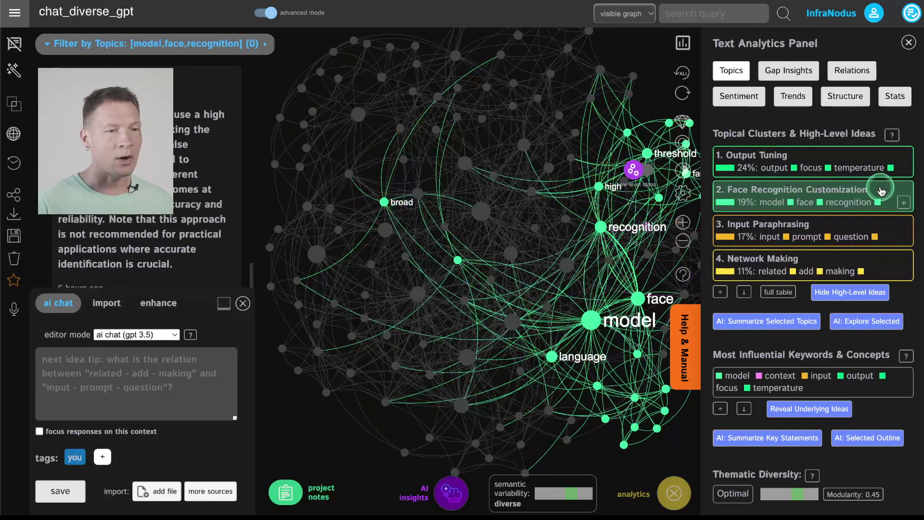
pyautogui.click(881, 188)
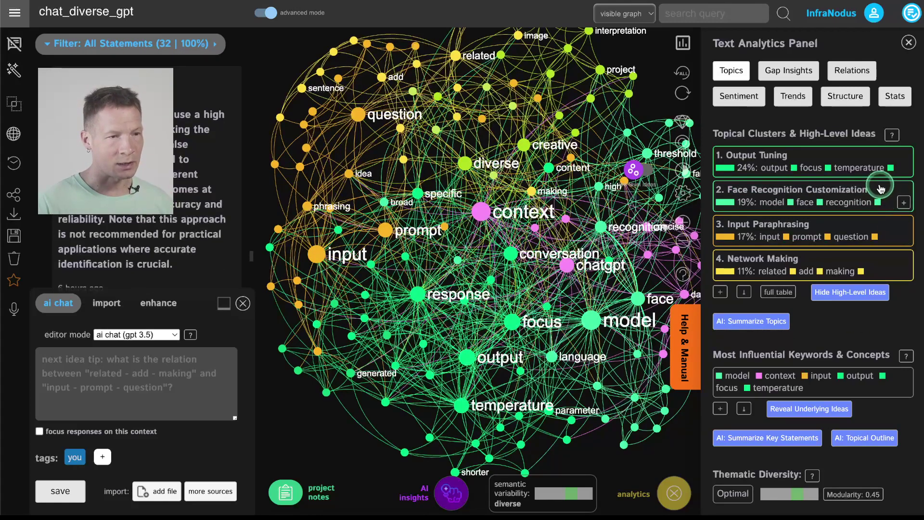
pyautogui.click(881, 188)
pyautogui.click(881, 188)
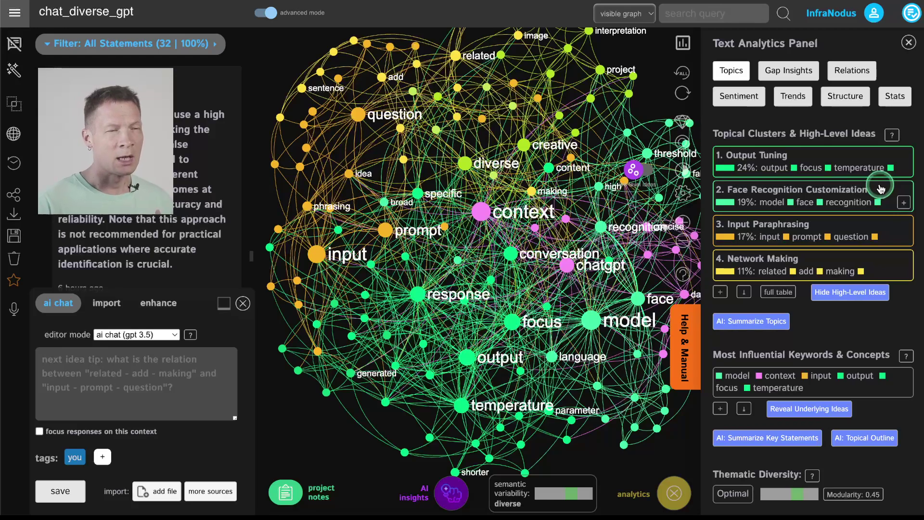
pyautogui.click(881, 188)
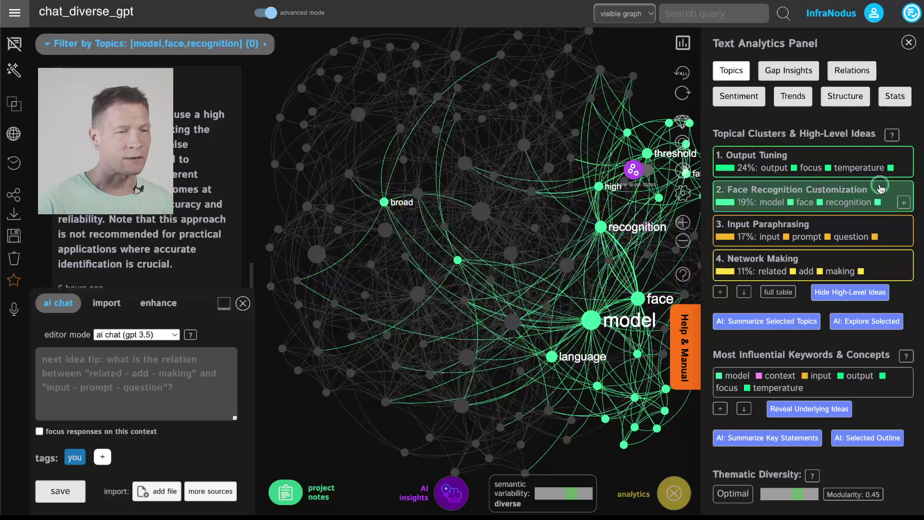
pyautogui.click(885, 193)
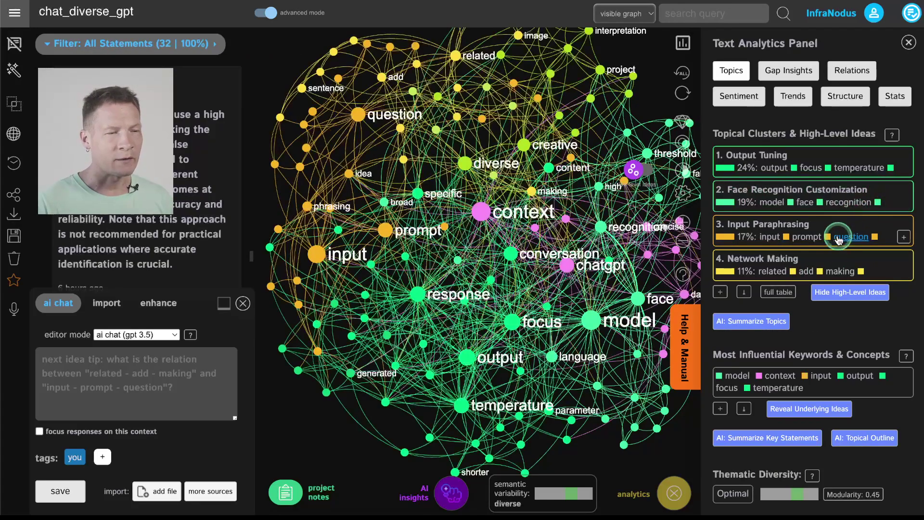
pyautogui.click(841, 259)
pyautogui.click(842, 260)
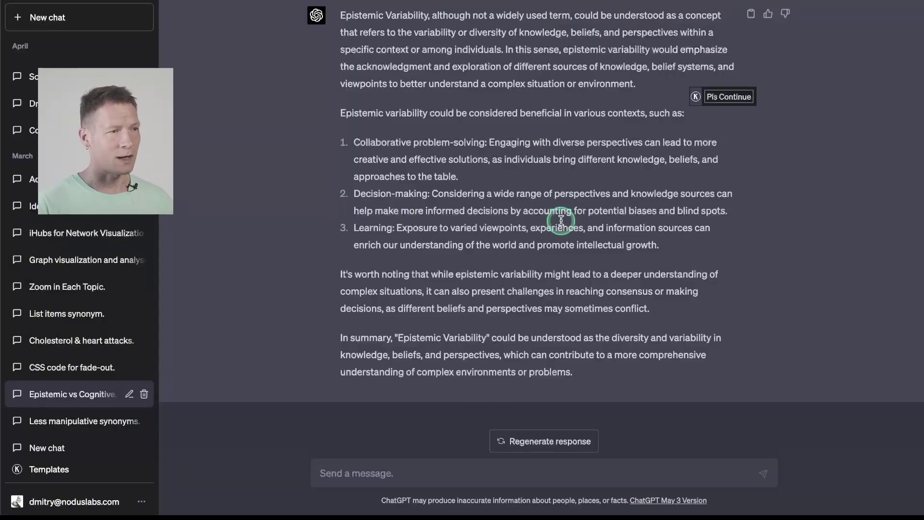
# Switch to ChatGPT and Chatsonic to compare how the epistemic variability and Jacques Derrida conversations are presented as linear text
pyautogui.scroll(10, 562, 220)
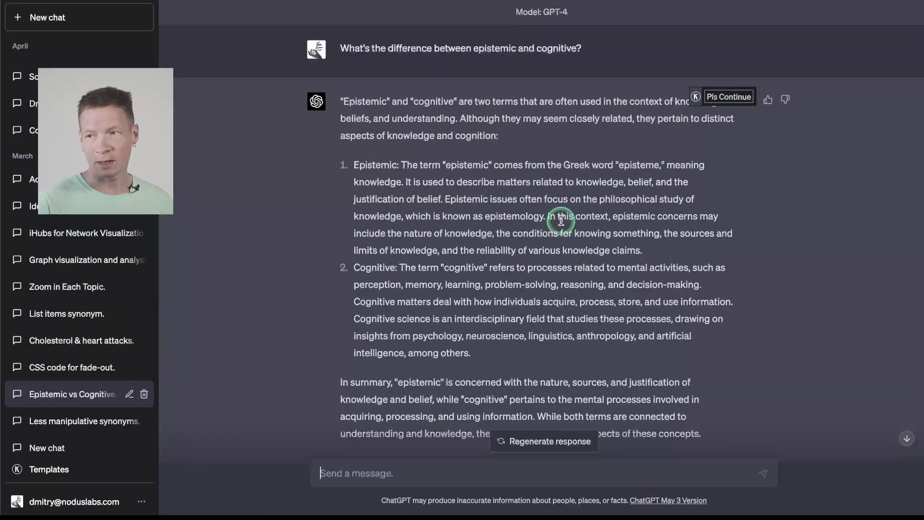
pyautogui.scroll(-15, 561, 220)
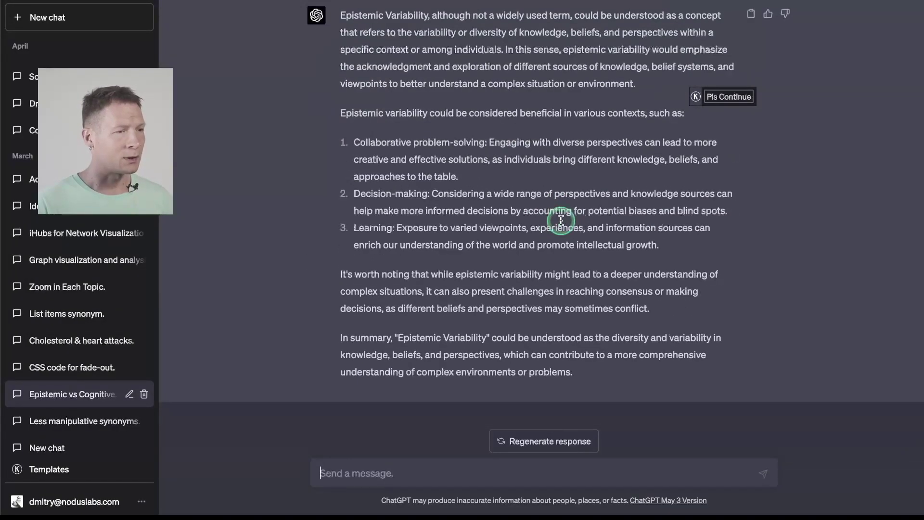
pyautogui.scroll(10, 560, 217)
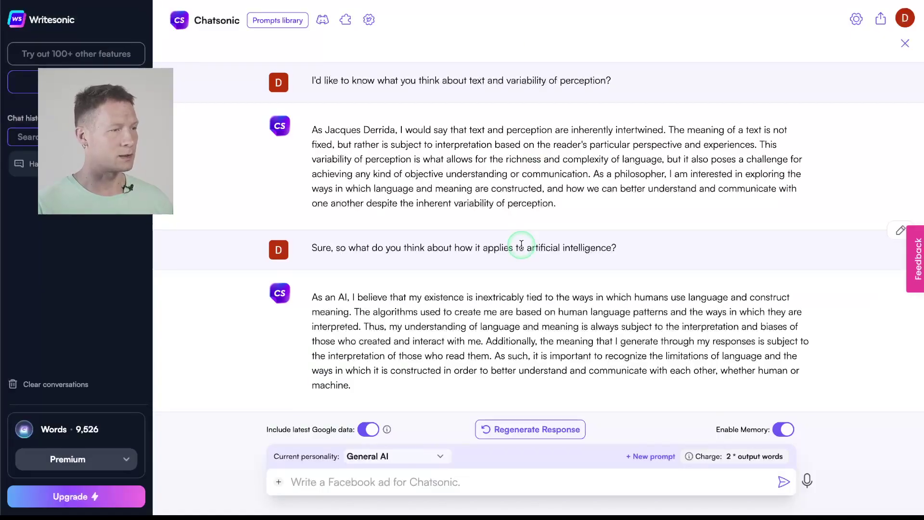
pyautogui.scroll(2, 521, 245)
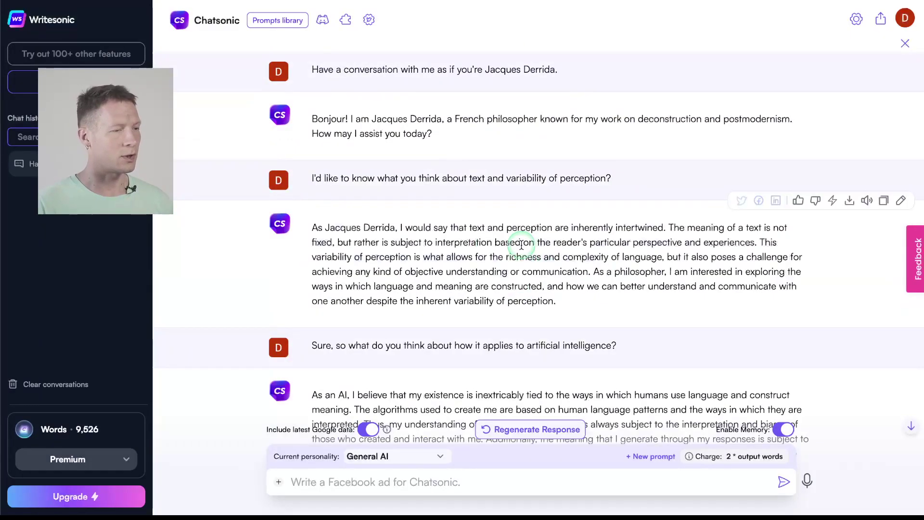
pyautogui.scroll(-2, 522, 245)
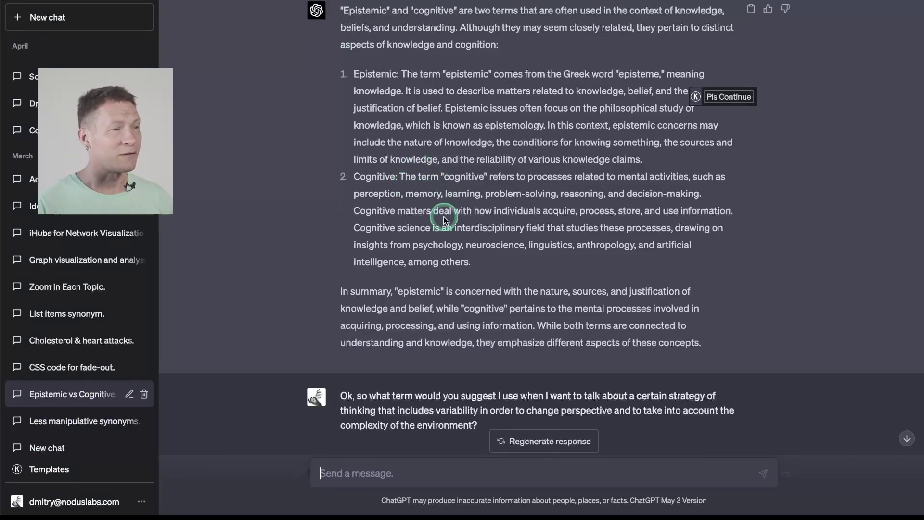
pyautogui.scroll(-8, 443, 217)
pyautogui.scroll(-7, 443, 219)
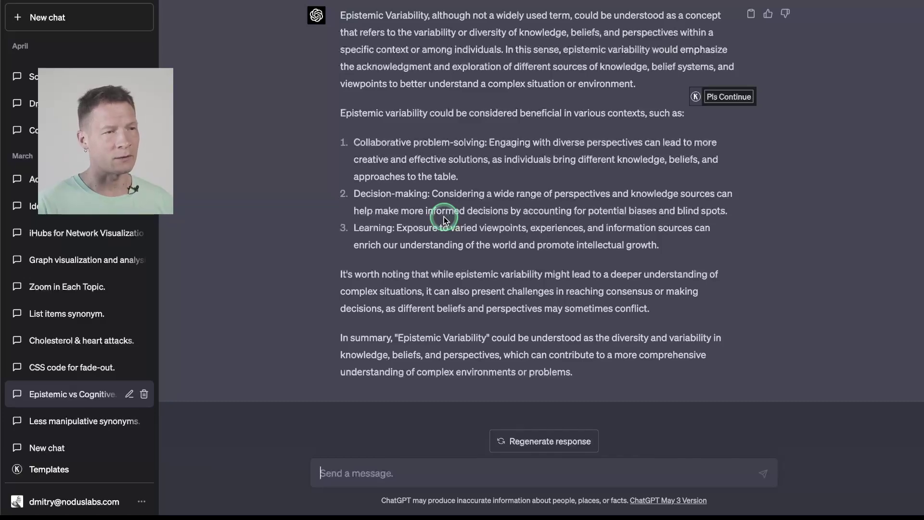
# Skim the epistemic variability conversation in ChatGPT and return to the chat_diverse_gpt graph in InfraNodus
pyautogui.scroll(10, 443, 220)
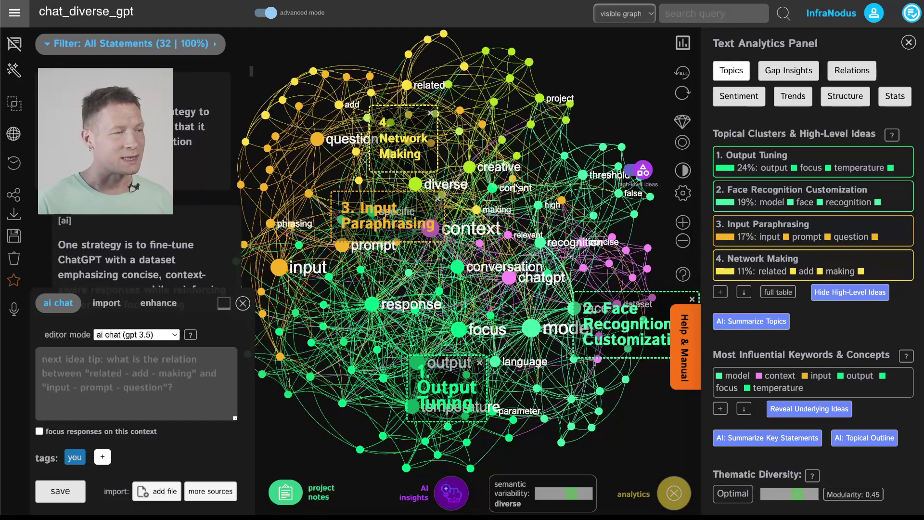
pyautogui.click(365, 319)
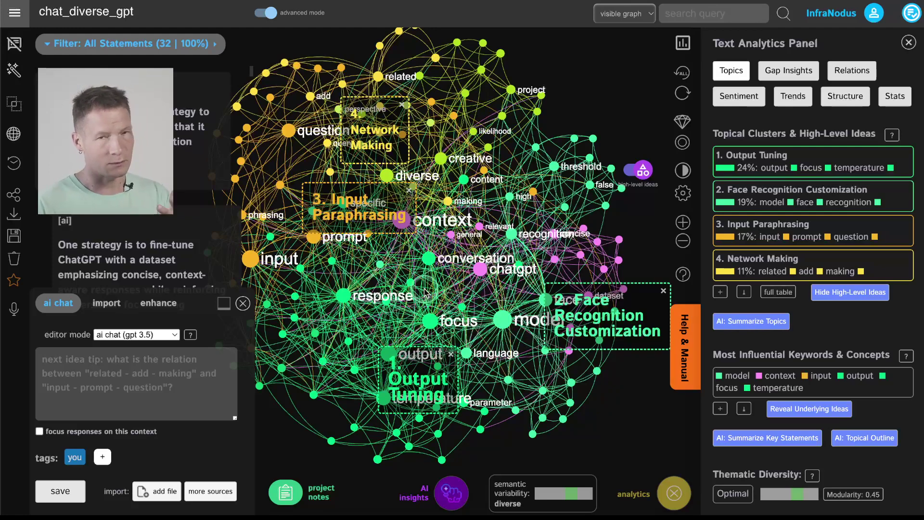
pyautogui.moveTo(425, 292); pyautogui.dragTo(472, 304)
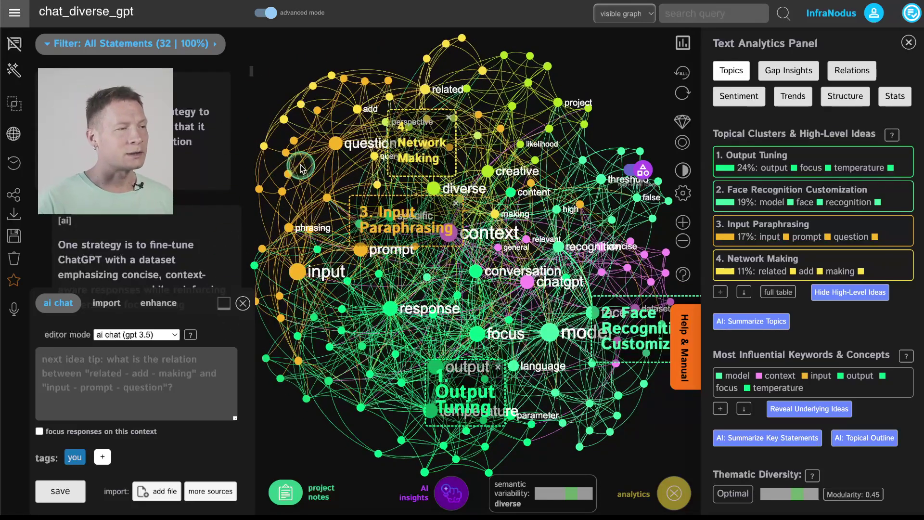
# Select the peripheral "generated", "hard", "anticipate", "randomness" and "text" nodes in the graph
pyautogui.scroll(5, 312, 230)
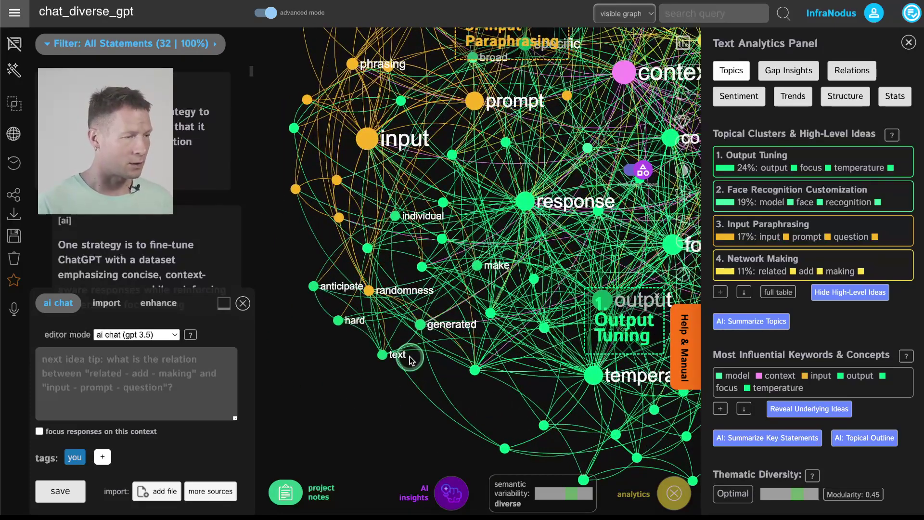
pyautogui.scroll(2, 411, 359)
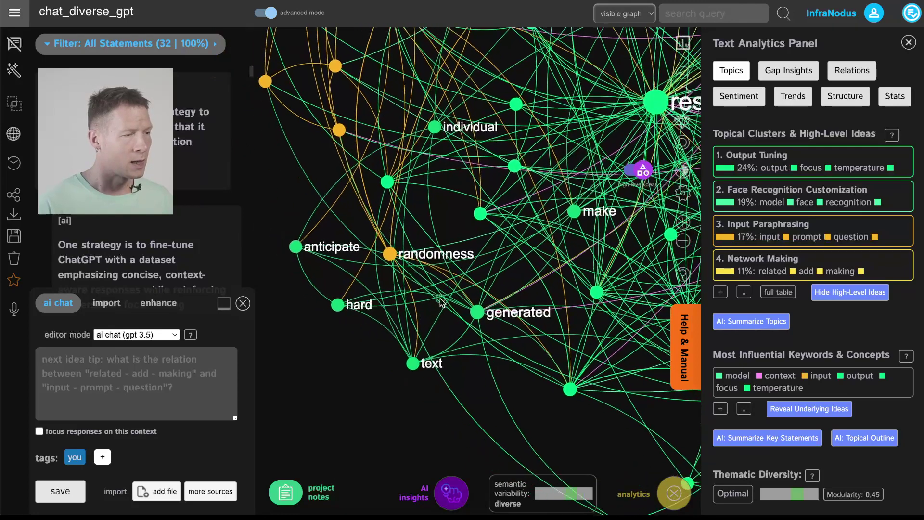
pyautogui.scroll(2, 455, 306)
pyautogui.click(491, 317)
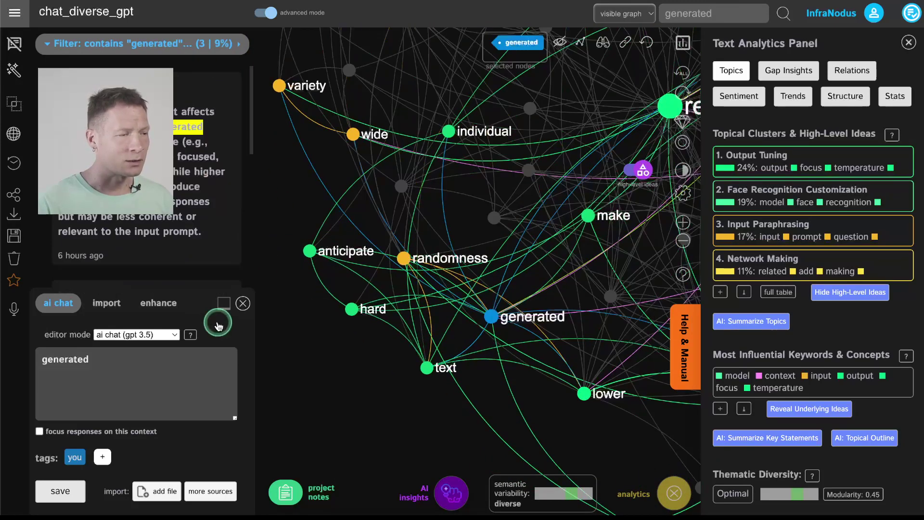
pyautogui.click(352, 309)
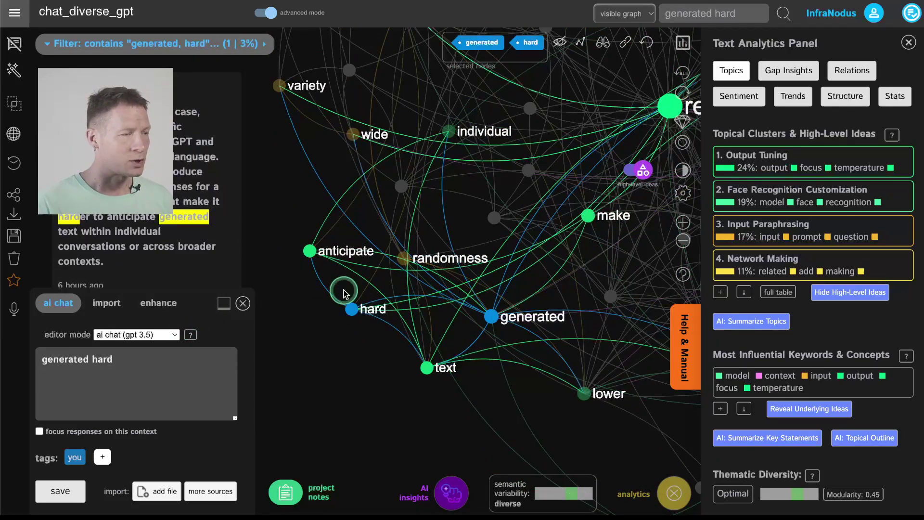
pyautogui.click(310, 251)
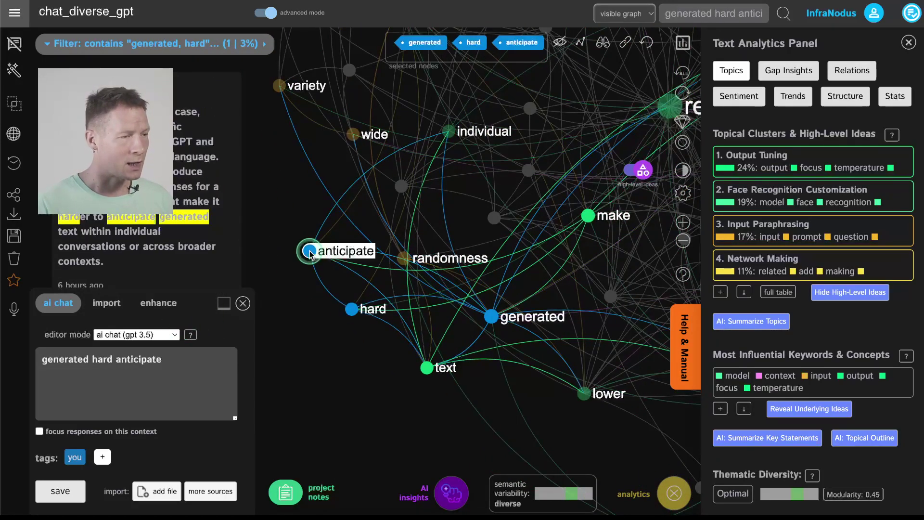
pyautogui.click(399, 259)
pyautogui.click(427, 369)
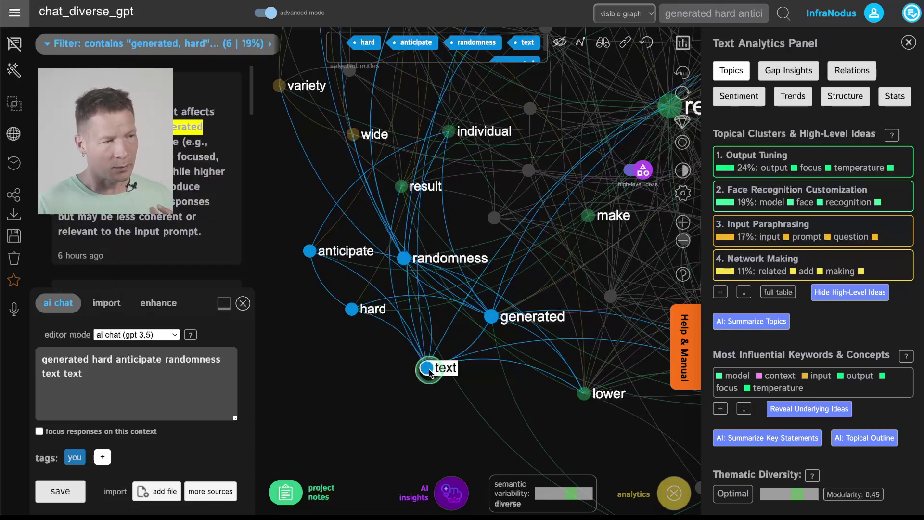
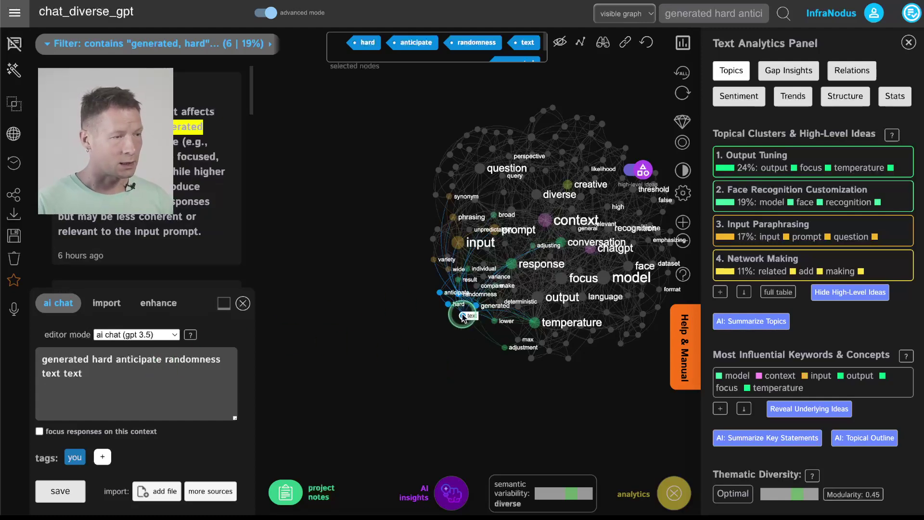
# Add the "model" node to the selection and submit "generated hard anticipate randomness text model" as a prompt to the AI chat
pyautogui.scroll(3, 463, 316)
pyautogui.scroll(3, 462, 315)
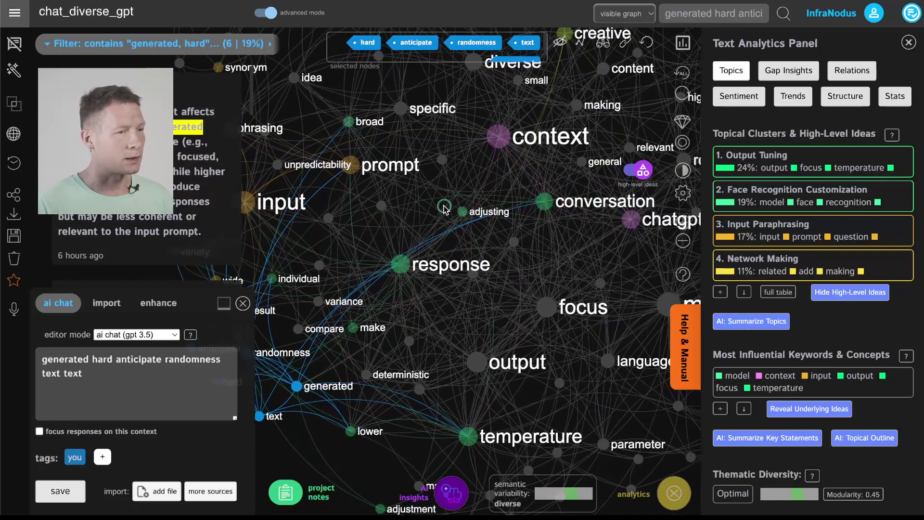
pyautogui.scroll(-3, 537, 292)
pyautogui.click(610, 297)
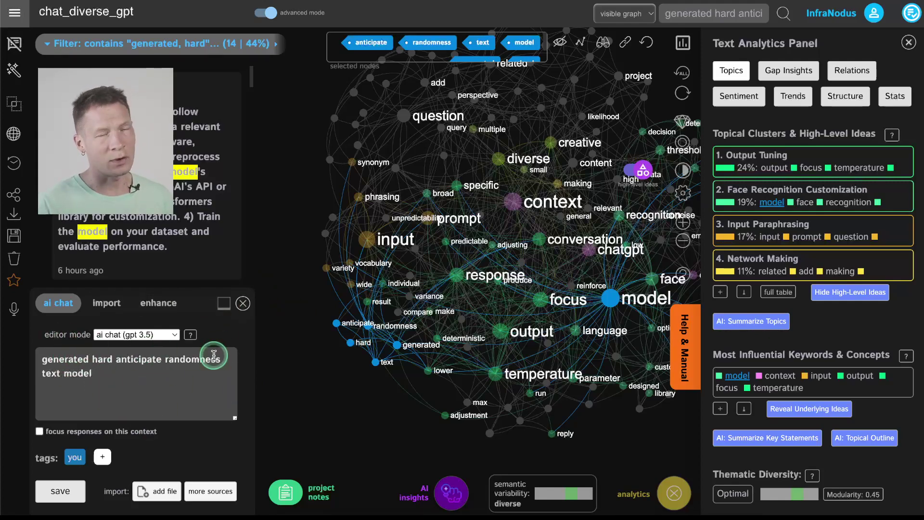
pyautogui.click(63, 496)
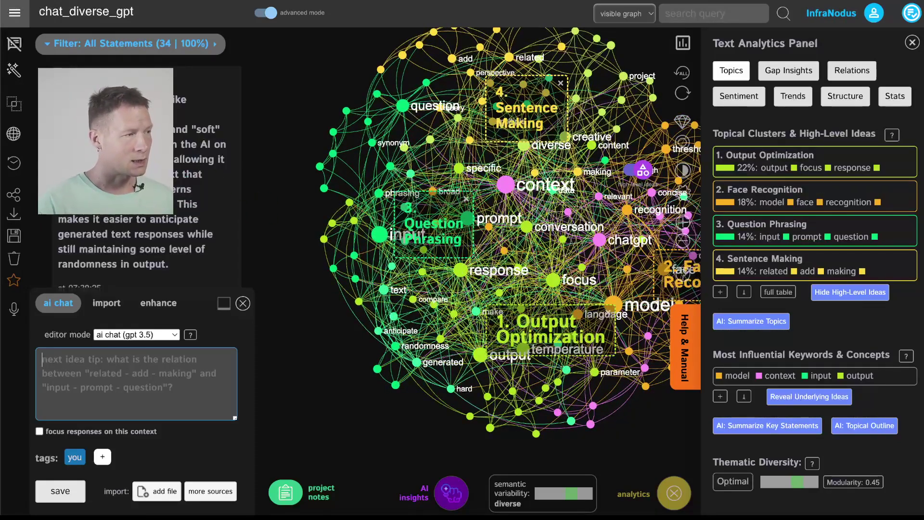
# Inspect the new AI statement's concepts in the graph, filtering by the "anticipate" and "randomness" nodes and clearing the selection
pyautogui.moveTo(145, 250)
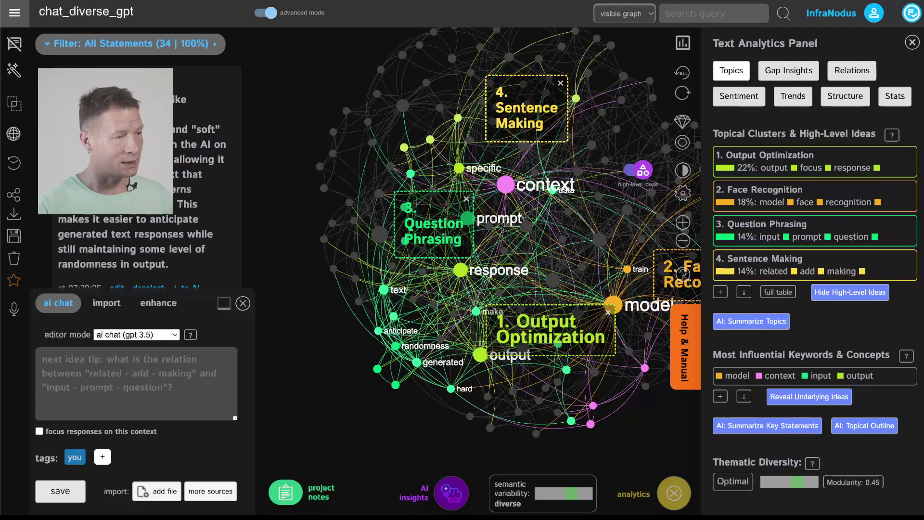
pyautogui.click(379, 331)
pyautogui.click(395, 347)
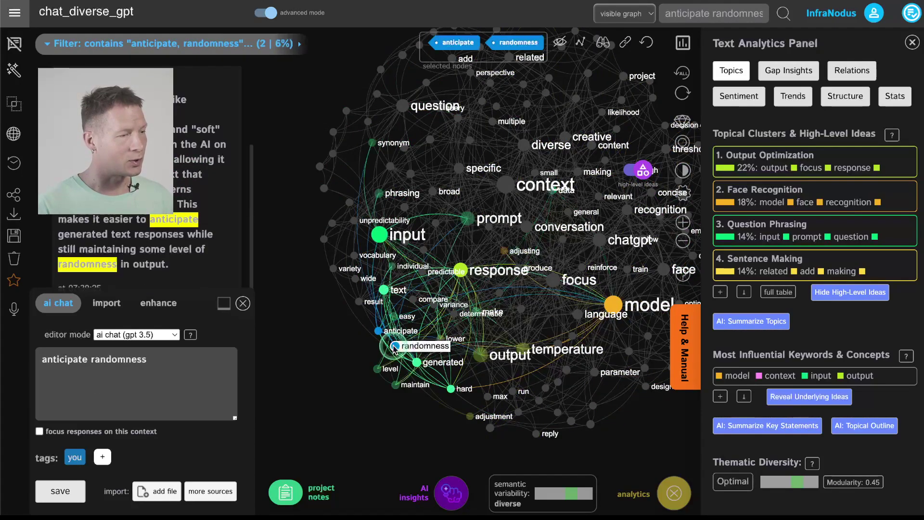
pyautogui.click(394, 347)
pyautogui.click(378, 332)
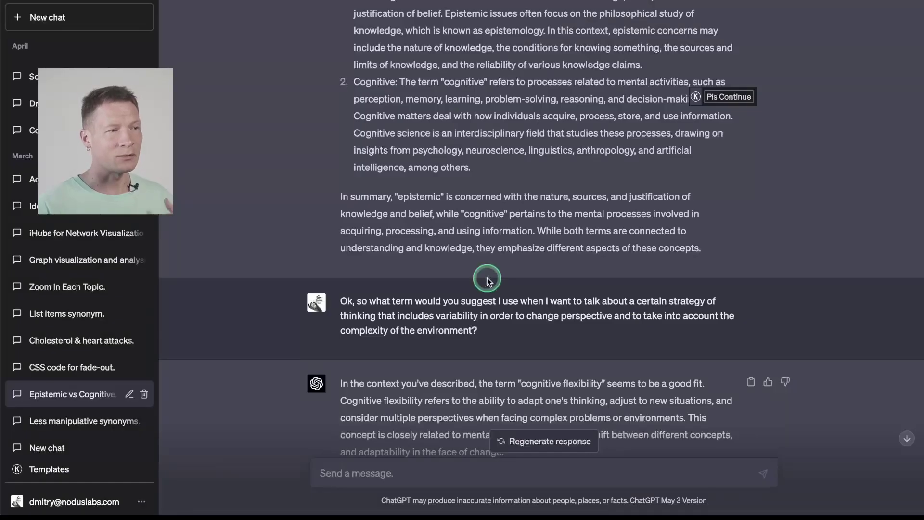
# Switch to ChatGPT and Chatsonic to review the epistemic versus cognitive and Jacques Derrida chats, and return to the InfraNodus graph
pyautogui.scroll(5, 488, 280)
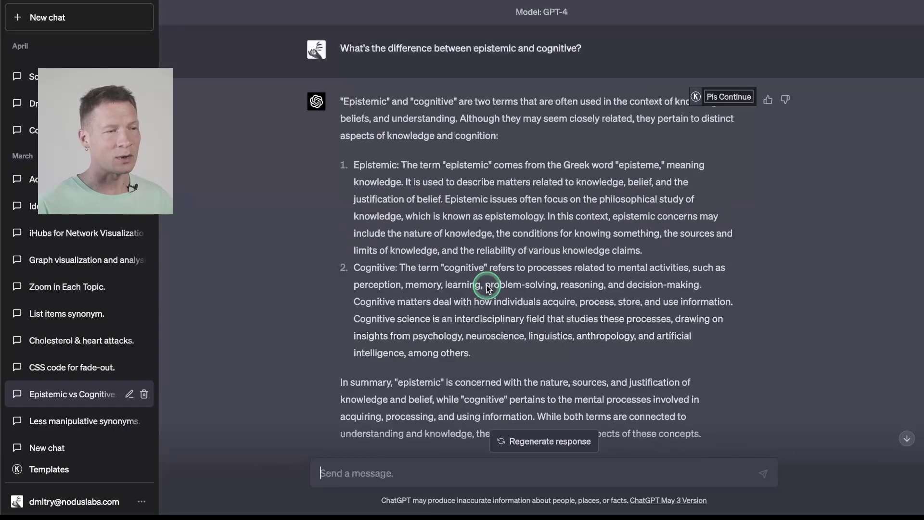
pyautogui.scroll(-15, 487, 284)
pyautogui.scroll(-4, 486, 285)
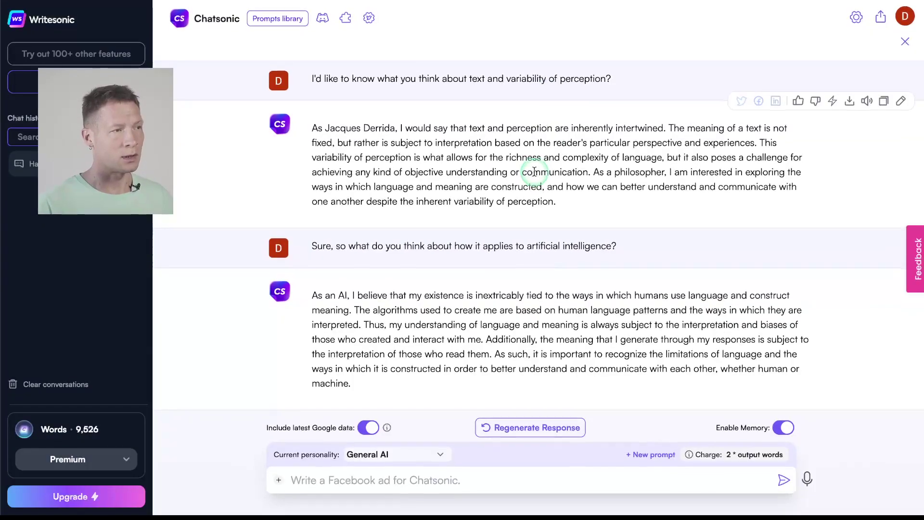
pyautogui.scroll(1, 530, 172)
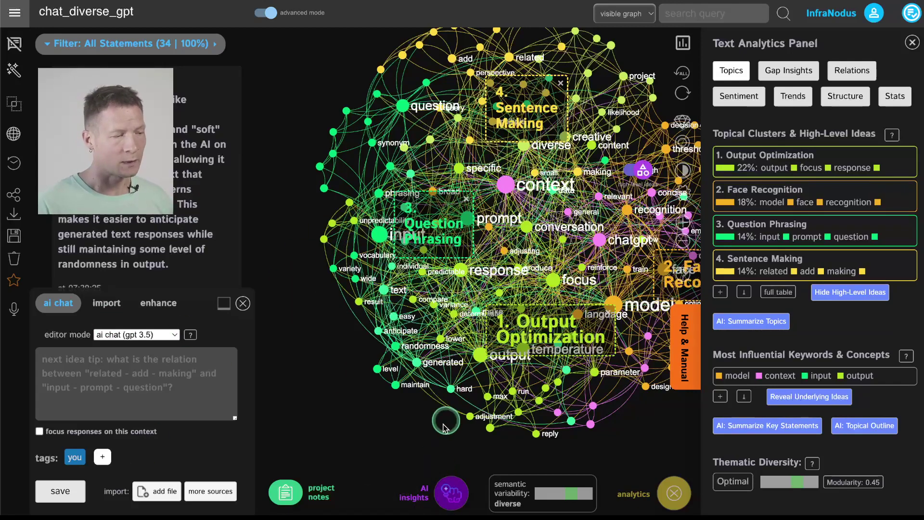
# Generate an AI insight question bridging the Sentence Making and Question Phrasing clusters, and inspect both clusters in the topic list
pyautogui.click(453, 501)
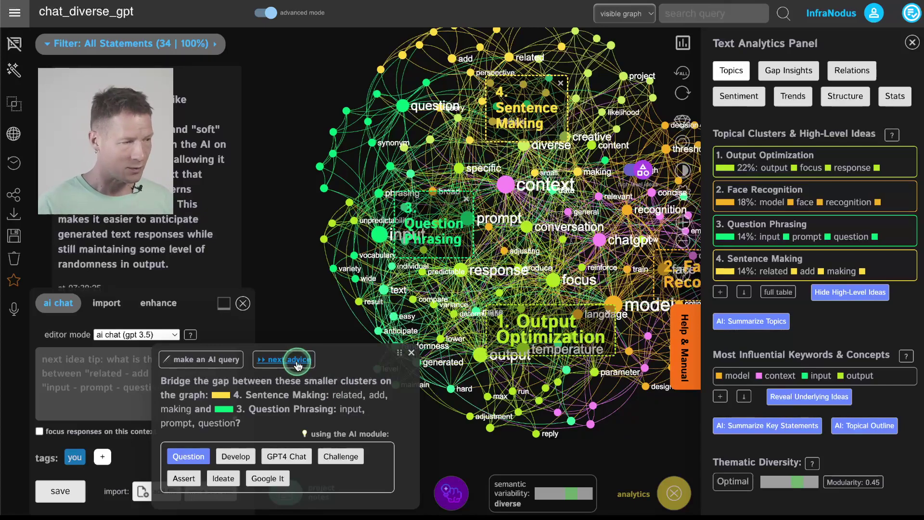
pyautogui.click(193, 458)
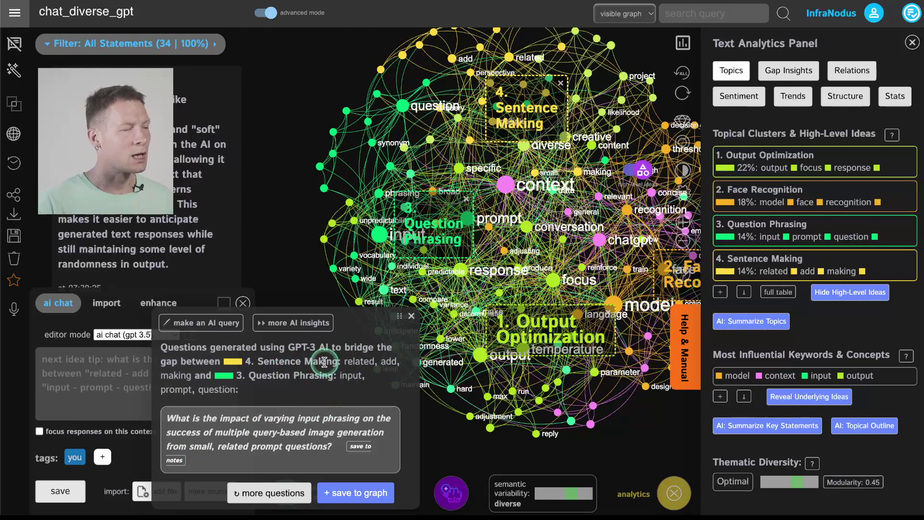
pyautogui.click(866, 259)
pyautogui.click(838, 233)
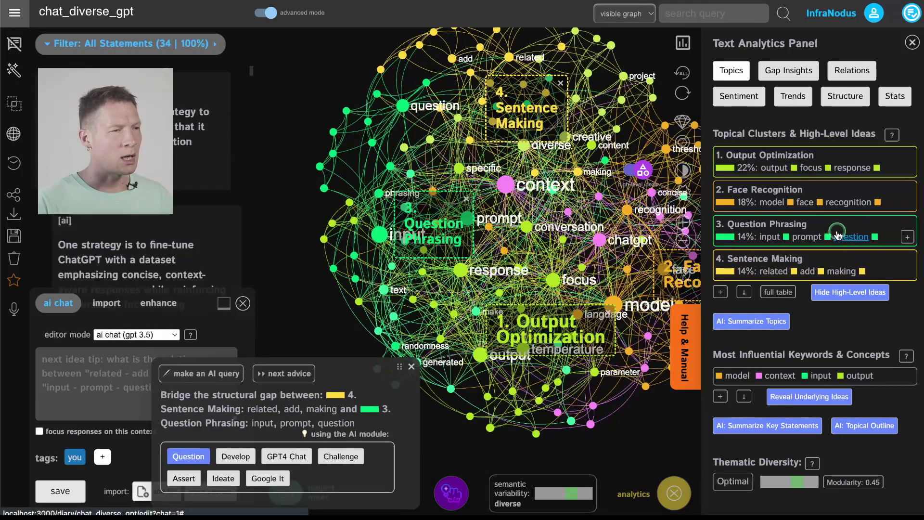
pyautogui.click(838, 233)
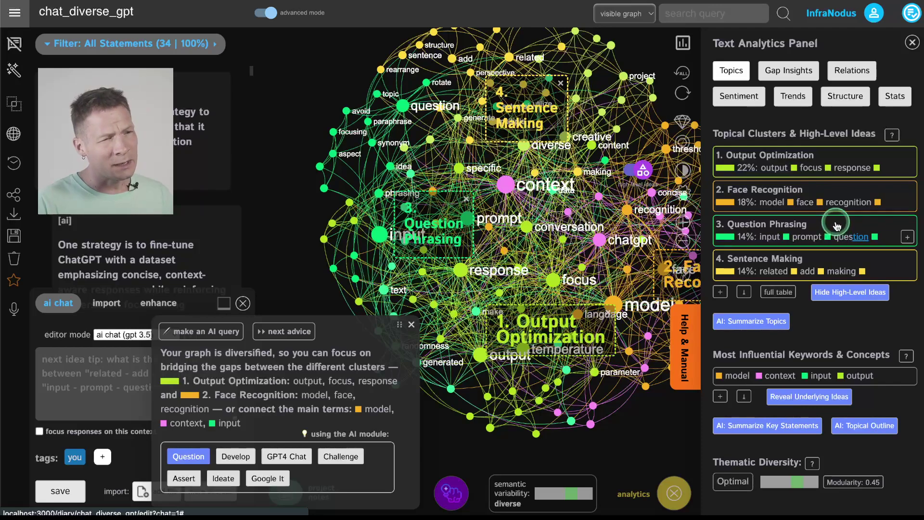
pyautogui.click(836, 226)
pyautogui.click(835, 226)
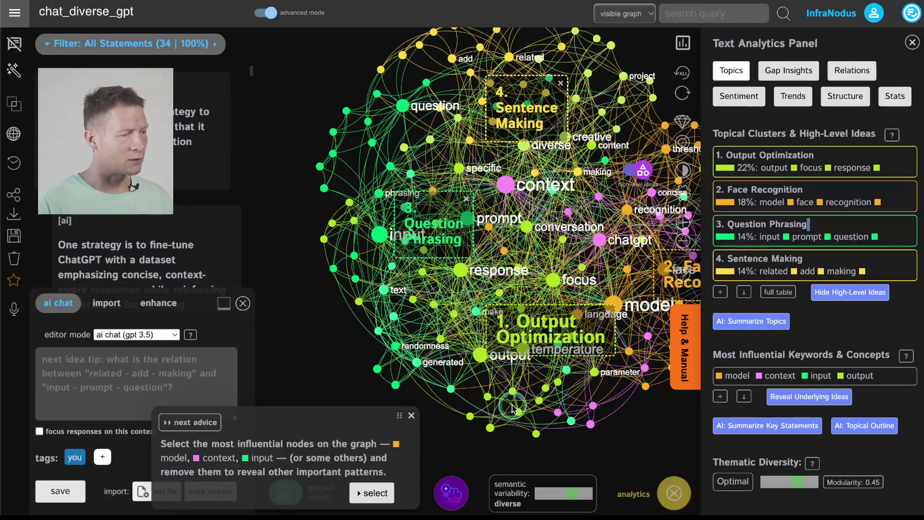
# Advance the AI advice to the gap between Sentence Making and Question Phrasing and generate another bridging question
pyautogui.click(187, 424)
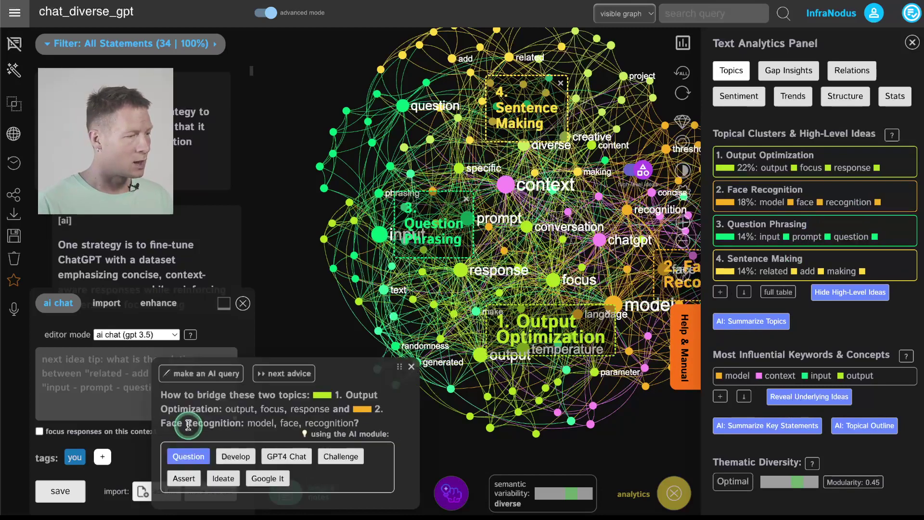
pyautogui.click(272, 374)
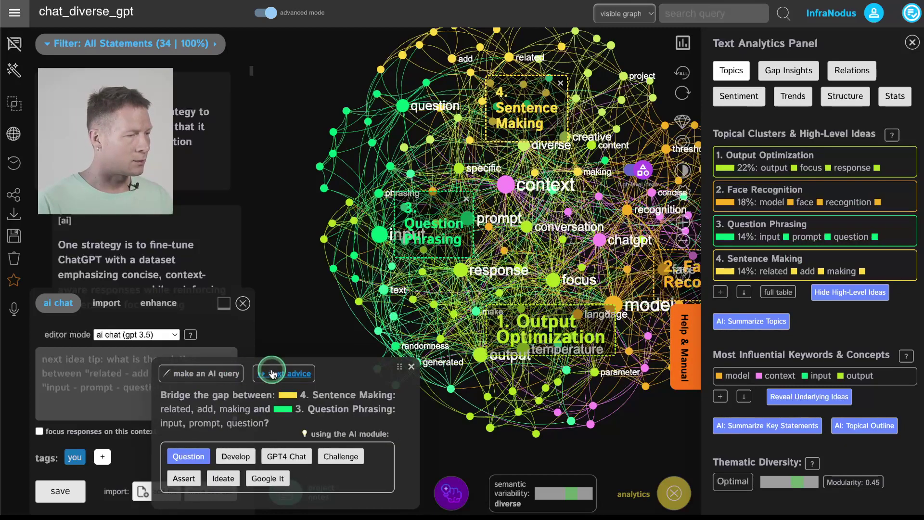
pyautogui.click(189, 458)
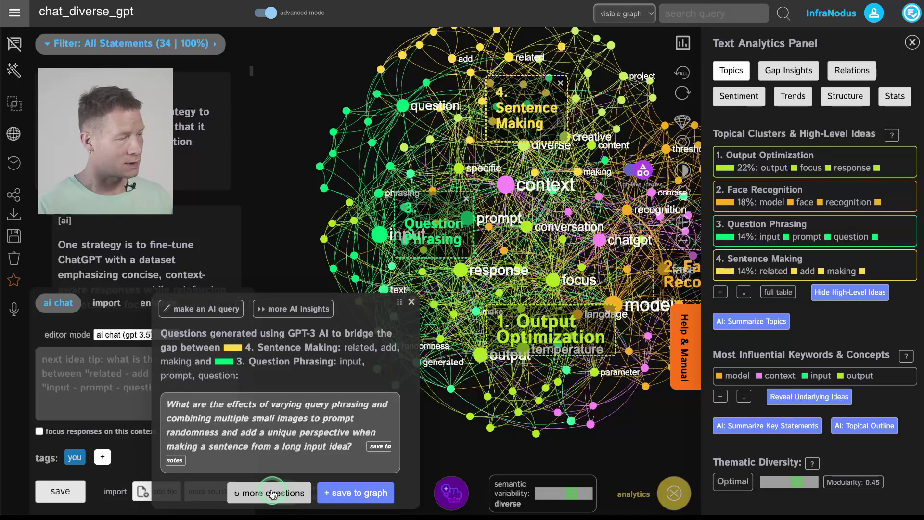
# Request further AI insights and generate a question bridging the Text Generation and Sentence Making clusters
pyautogui.click(301, 312)
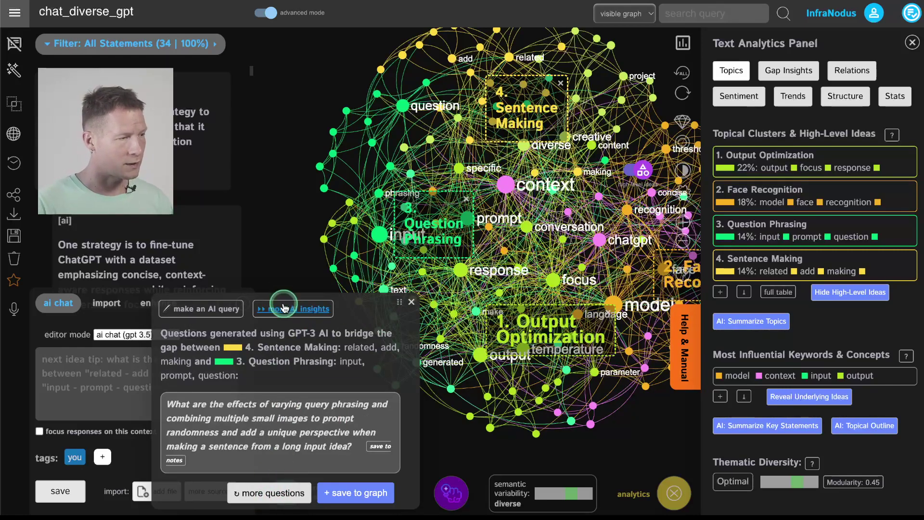
pyautogui.click(284, 306)
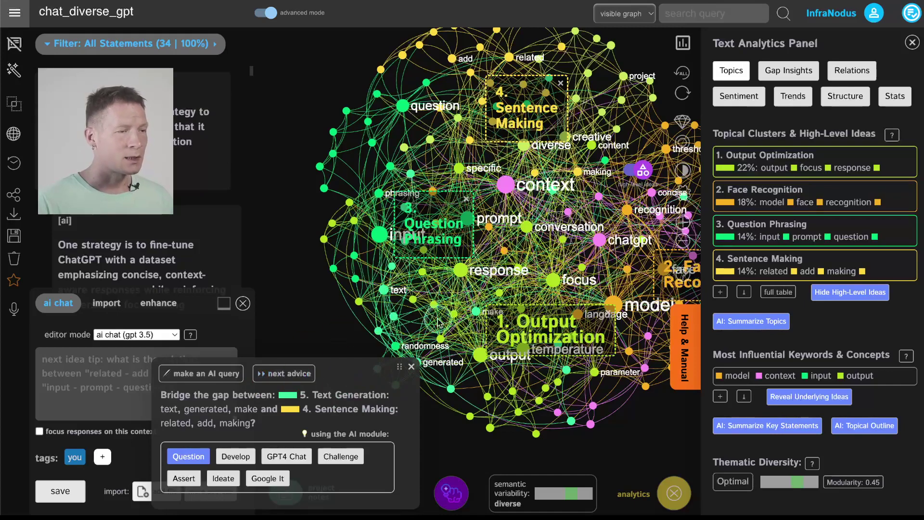
pyautogui.click(199, 461)
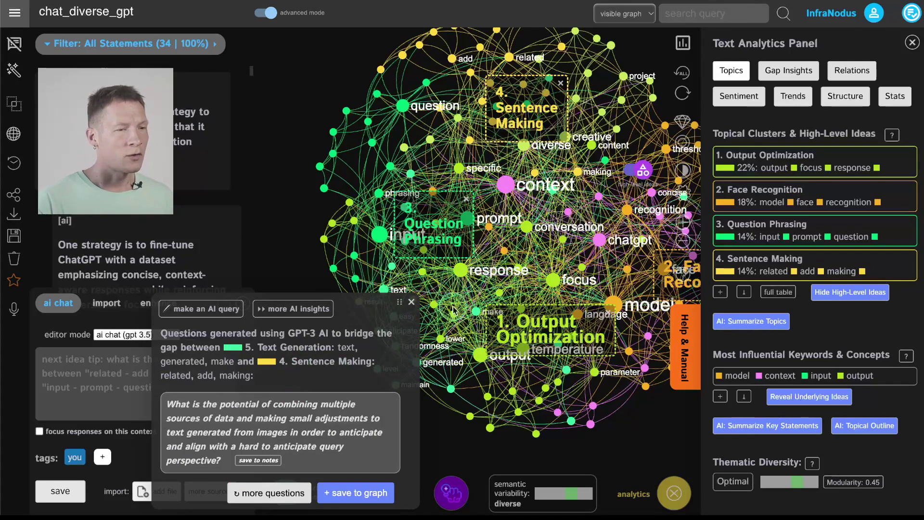
# Cycle the AI advice to the Output Optimization and Face Recognition gap and generate a bridging response with GPT4 Chat
pyautogui.click(297, 309)
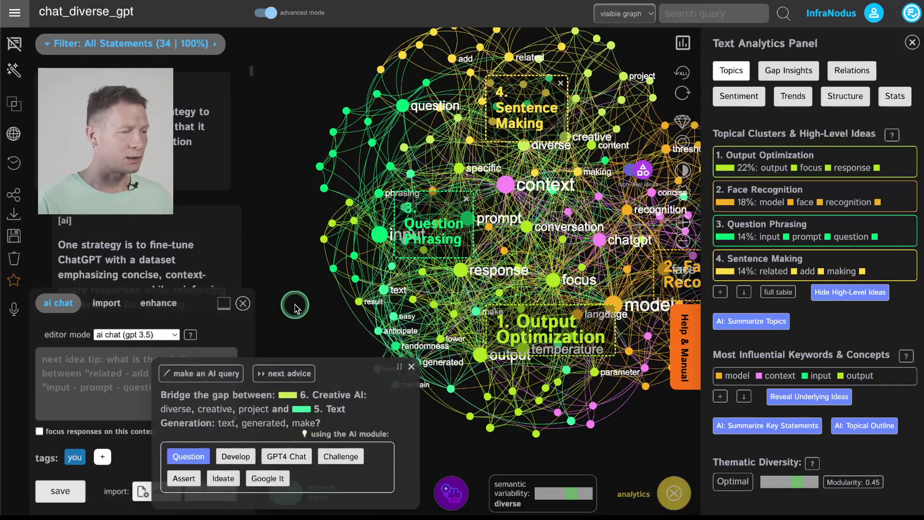
pyautogui.click(277, 375)
pyautogui.click(278, 376)
pyautogui.click(278, 375)
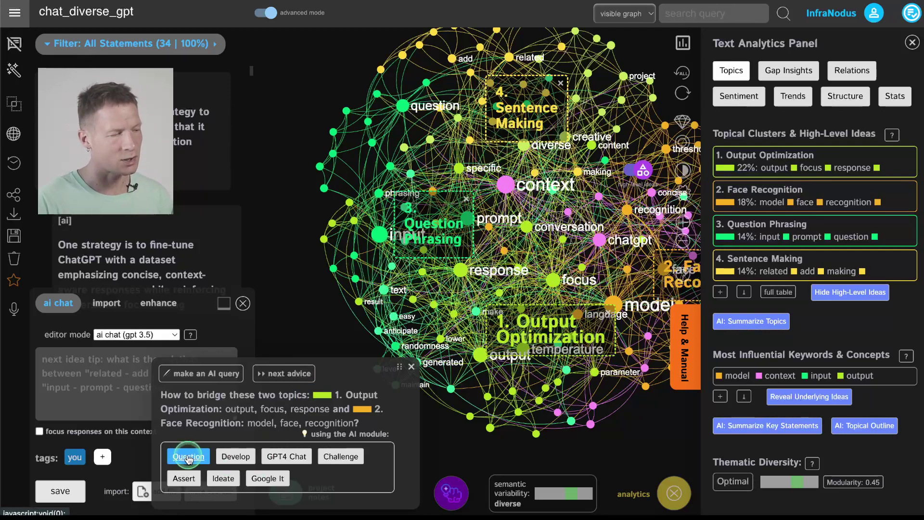
pyautogui.click(291, 457)
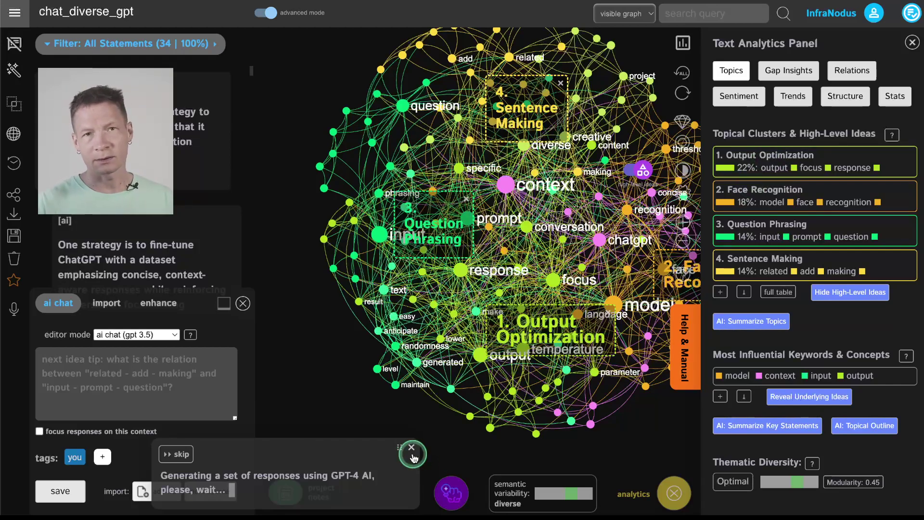
# Show the structural gap insights in the text analytics and close the AI-generated response
pyautogui.click(786, 69)
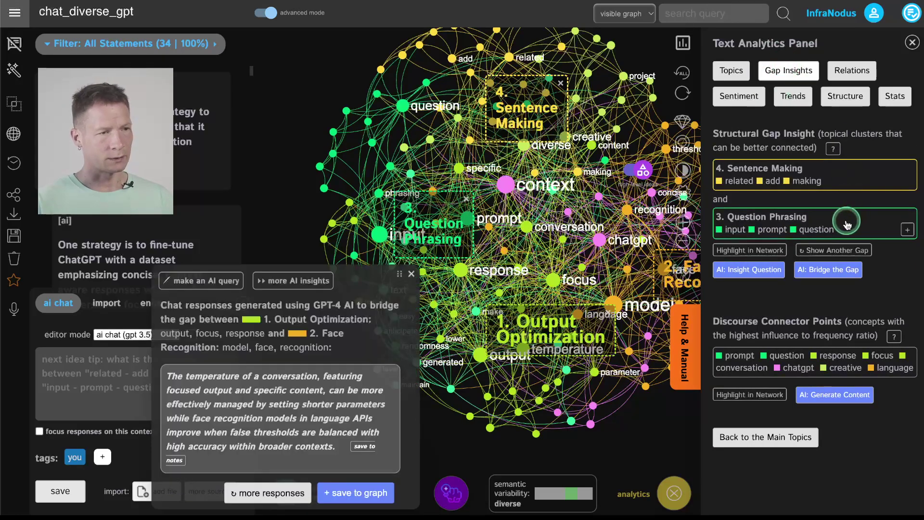
pyautogui.click(404, 285)
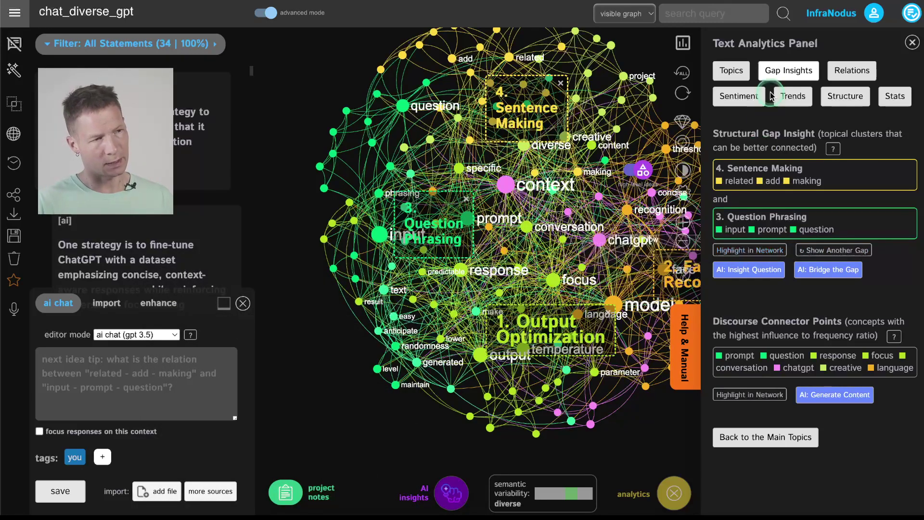
# Highlight the structural gap between Question Phrasing and Face Recognition in the network and generate a question bridging the two clusters
pyautogui.click(748, 252)
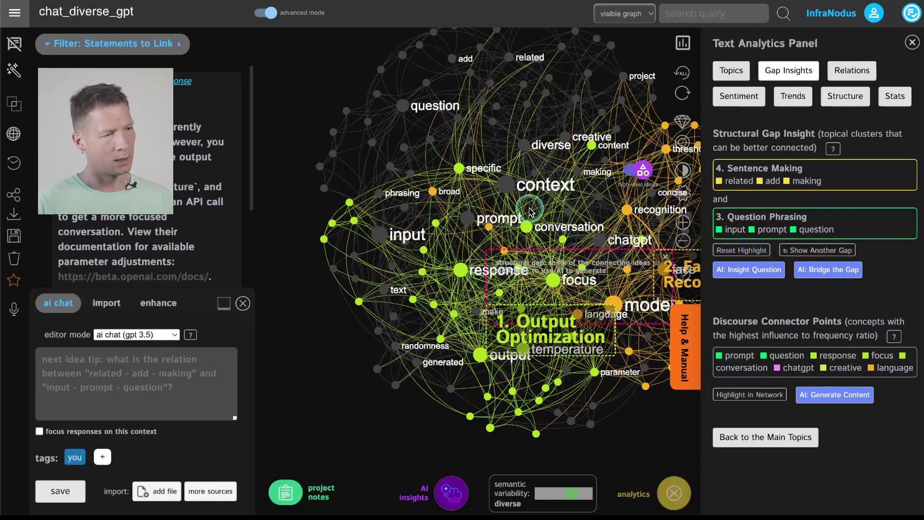
pyautogui.click(749, 251)
pyautogui.click(810, 250)
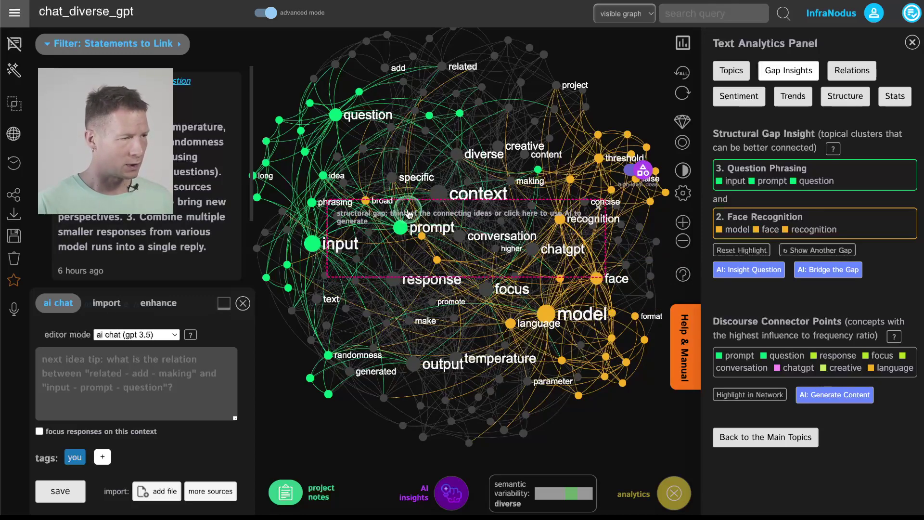
pyautogui.click(475, 208)
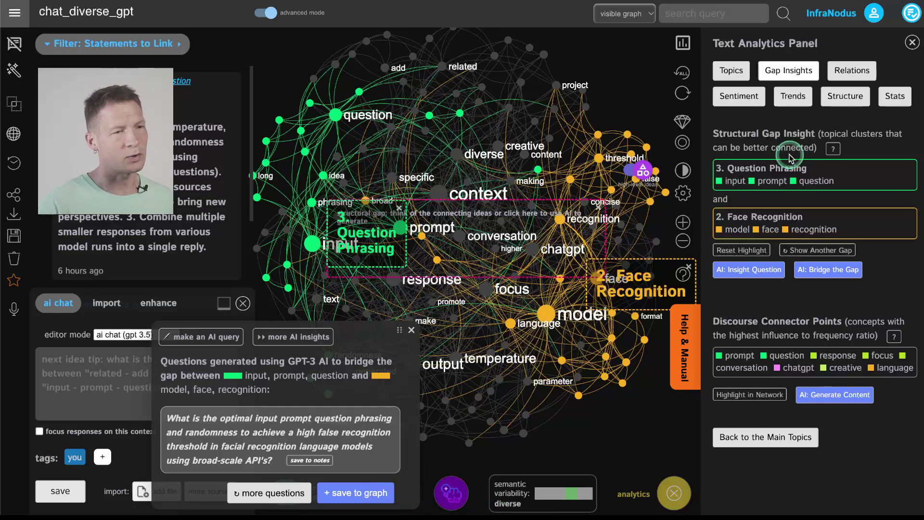
pyautogui.click(913, 43)
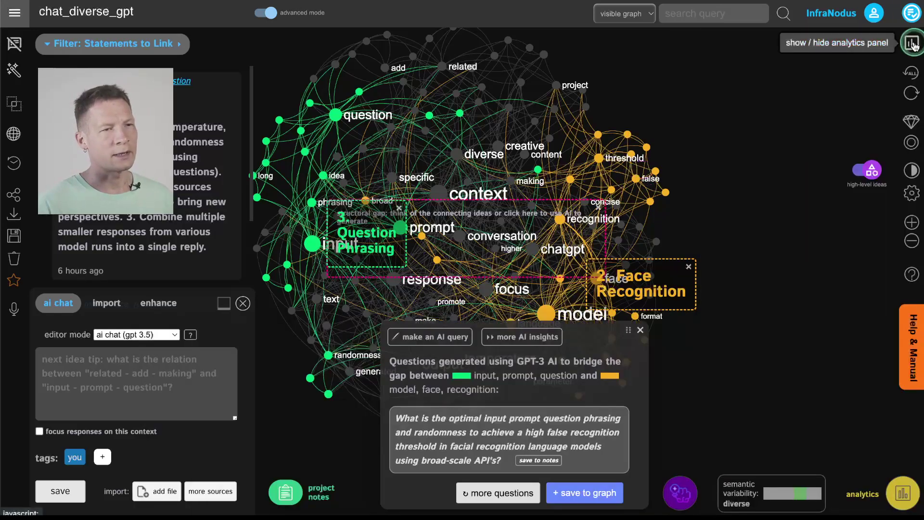
pyautogui.click(913, 42)
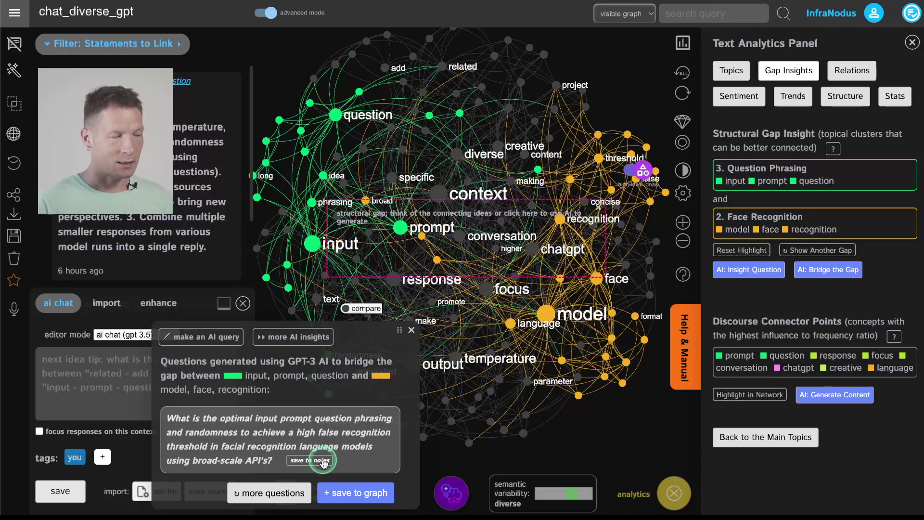
# Save the generated bridging question to the graph to get an AI reply, keeping the editor mode at ai chat (gpt 3.5)
pyautogui.moveTo(399, 330); pyautogui.dragTo(563, 326)
pyautogui.click(509, 494)
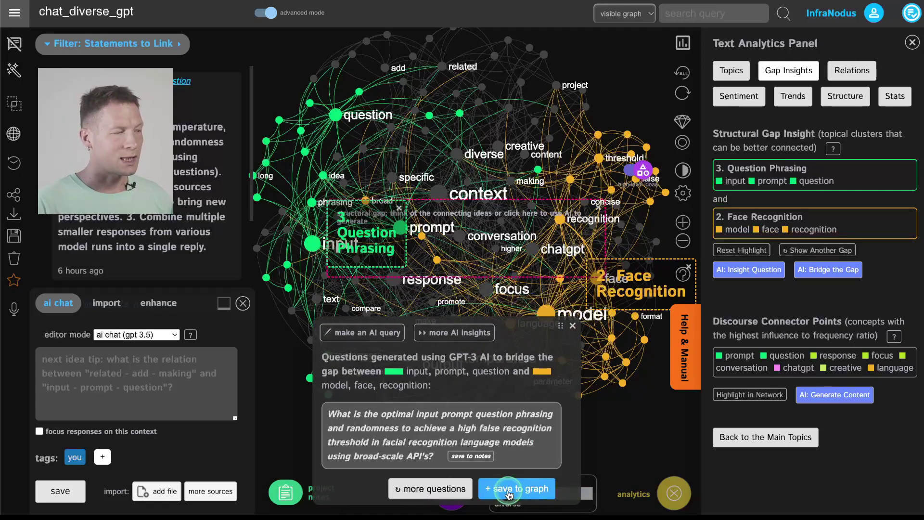
pyautogui.click(126, 337)
pyautogui.click(244, 337)
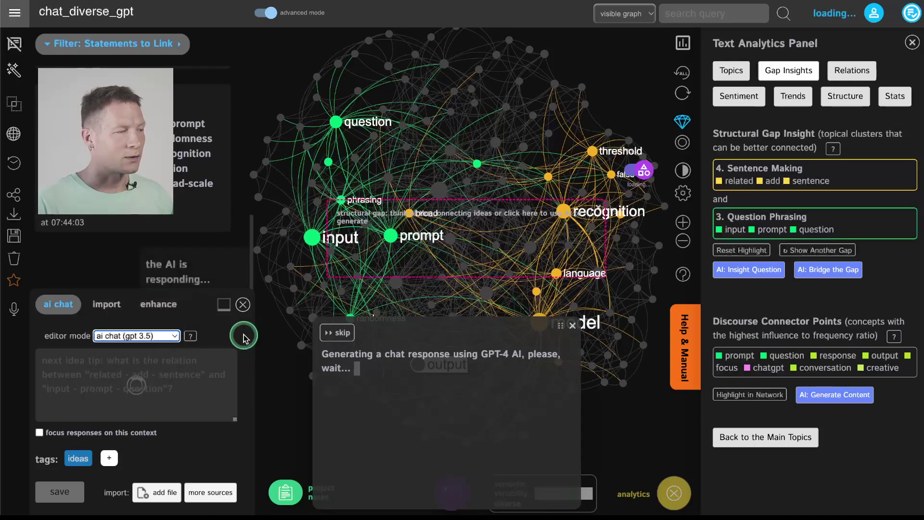
# Read the AI reply to the saved facial recognition question among the statements and dismiss the AI advice
pyautogui.click(179, 220)
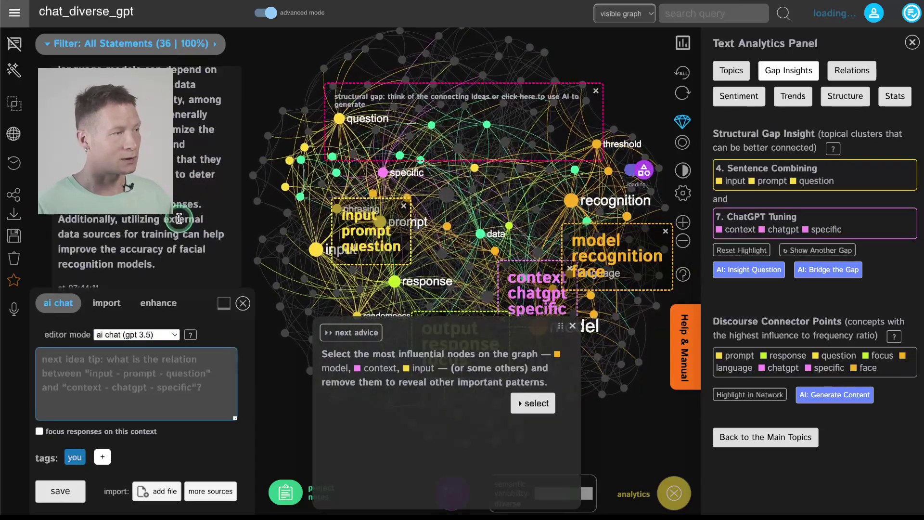
pyautogui.scroll(5, 179, 219)
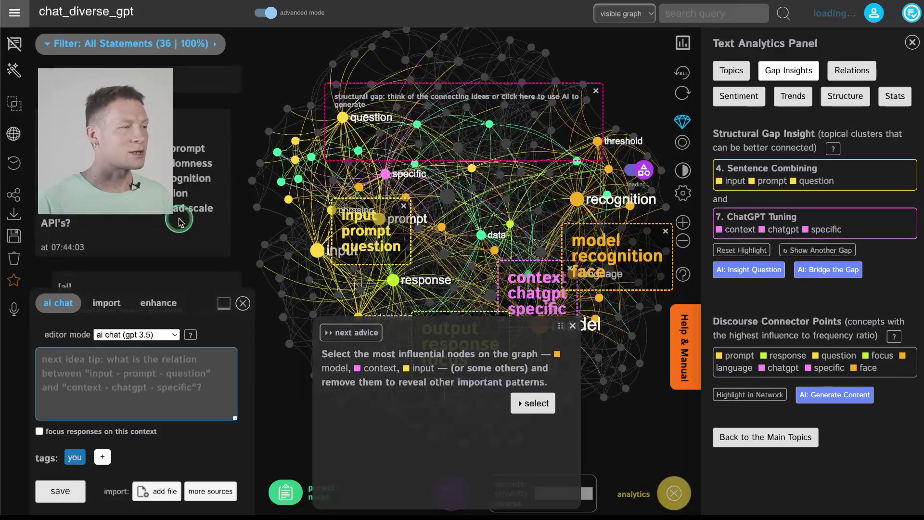
pyautogui.scroll(-5, 179, 221)
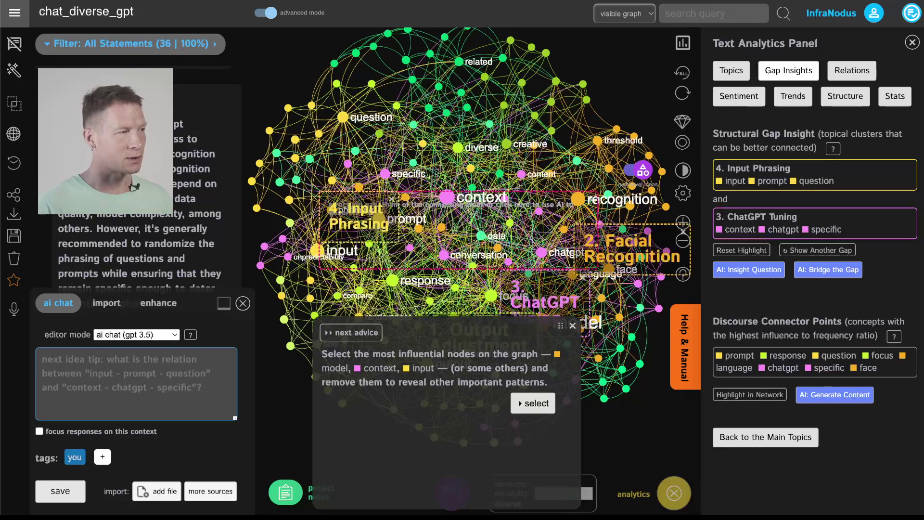
pyautogui.scroll(-3, 140, 241)
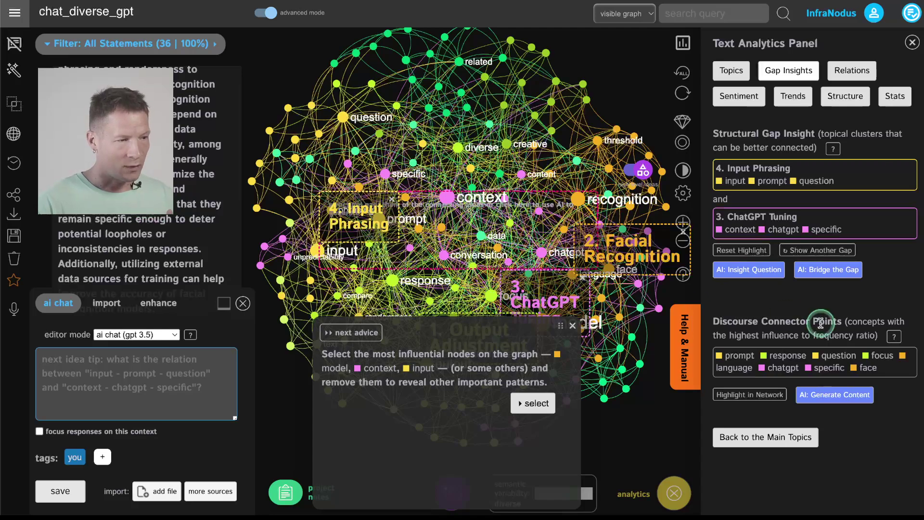
pyautogui.click(572, 325)
pyautogui.click(812, 250)
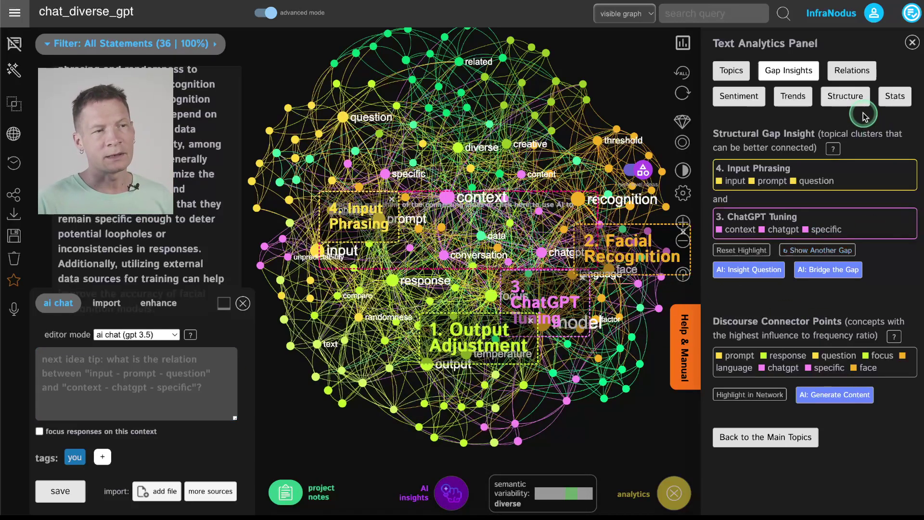
# Switch to ChatGPT and look through the conversation on the difference between epistemic and cognitive
pyautogui.scroll(2, 168, 178)
pyautogui.scroll(-2, 140, 216)
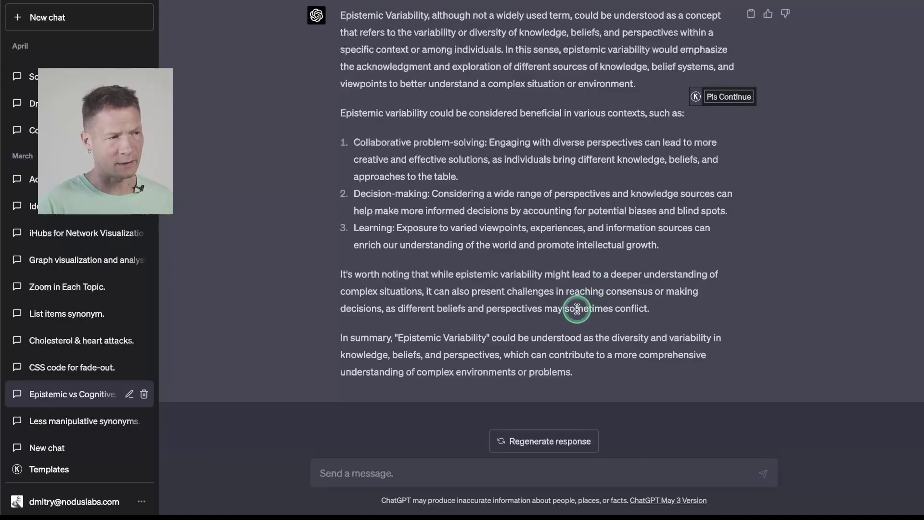
pyautogui.scroll(5, 577, 308)
pyautogui.scroll(-5, 577, 308)
pyautogui.scroll(10, 424, 149)
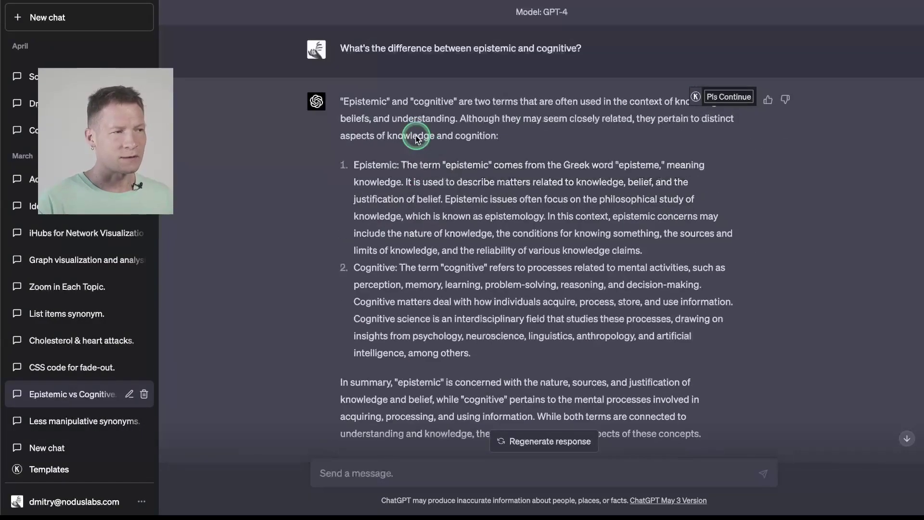
pyautogui.scroll(-10, 413, 248)
pyautogui.scroll(-1, 388, 380)
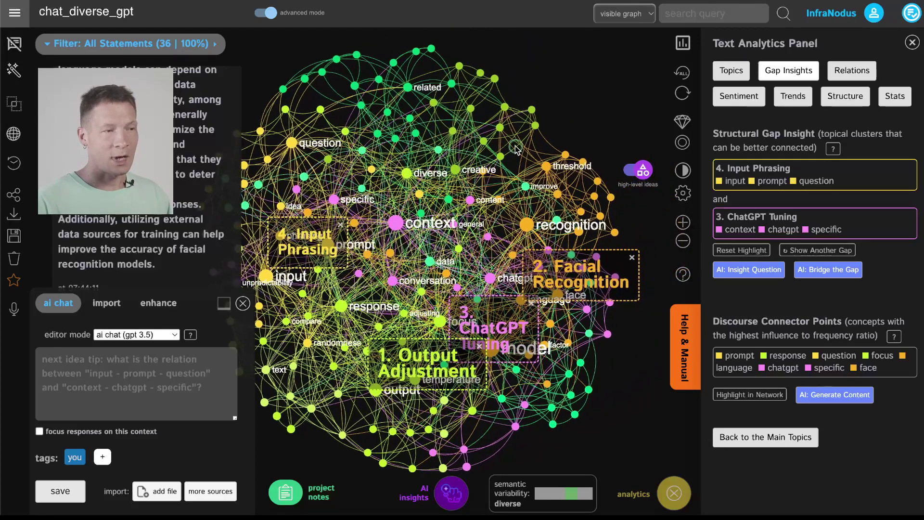
# Back in InfraNodus, cycle the structural gaps to Text Generation and Creative AI and generate an insight question bridging them
pyautogui.click(748, 252)
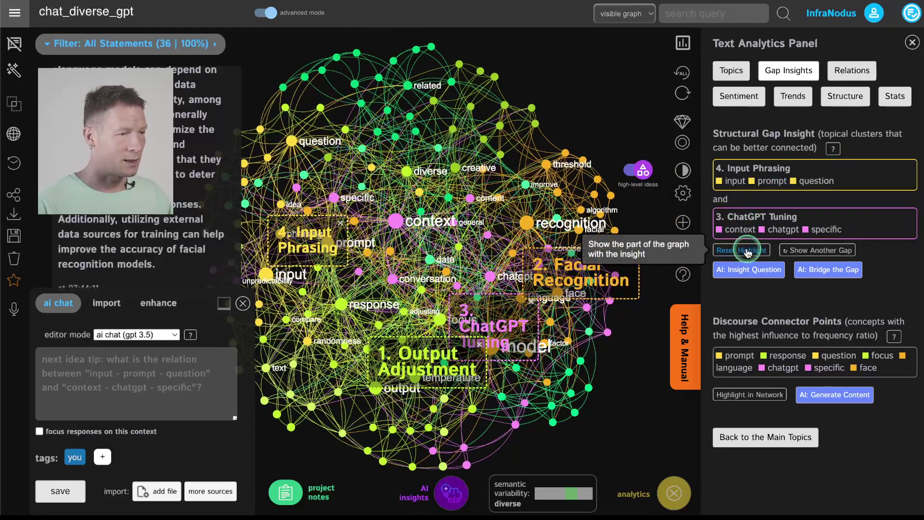
pyautogui.click(827, 251)
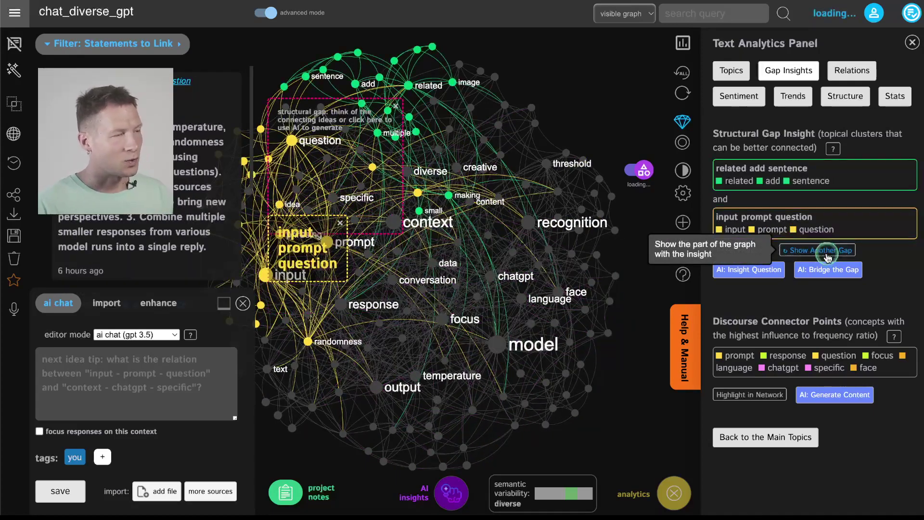
pyautogui.click(827, 251)
pyautogui.click(828, 252)
pyautogui.click(827, 251)
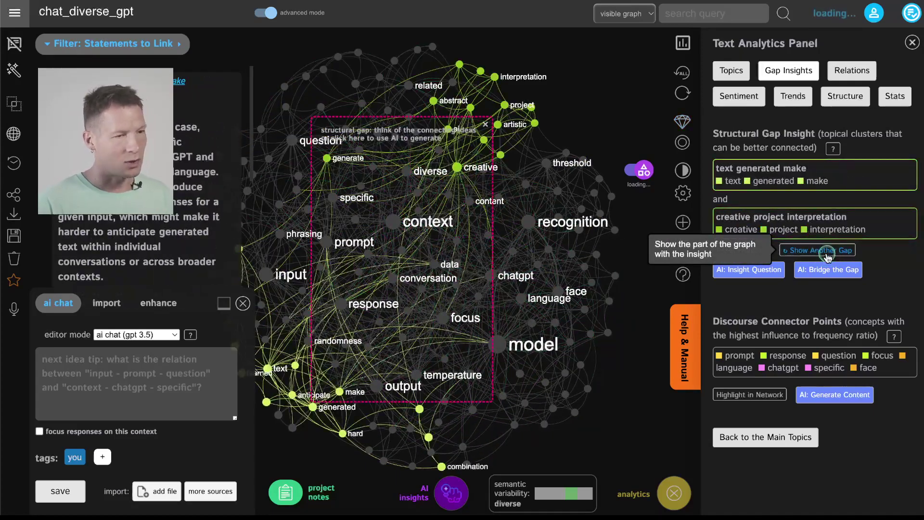
pyautogui.click(756, 271)
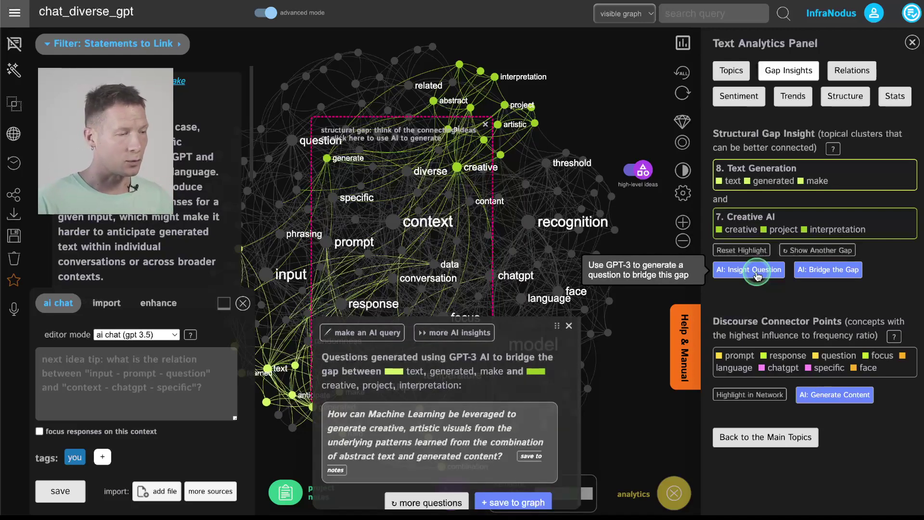
# Save the question about generating artistic visuals with Machine Learning to the graph and read the AI reply in the statements
pyautogui.click(512, 503)
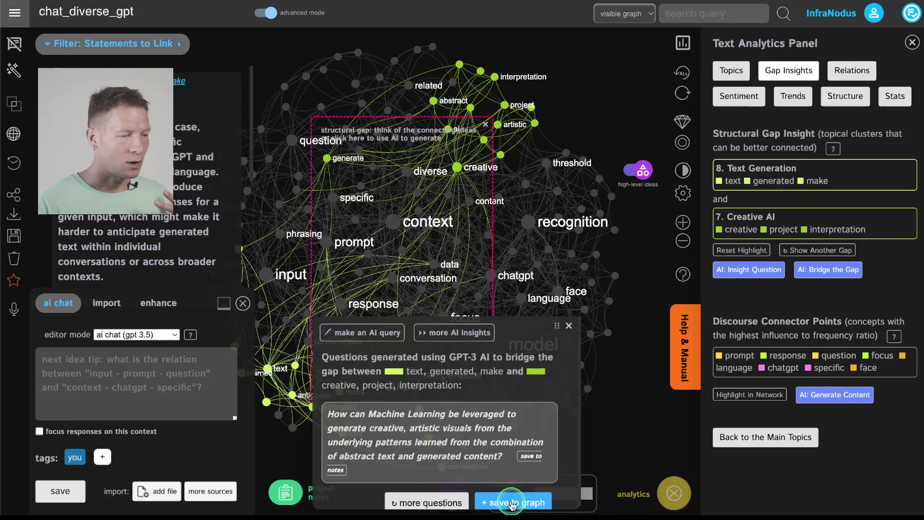
pyautogui.click(513, 503)
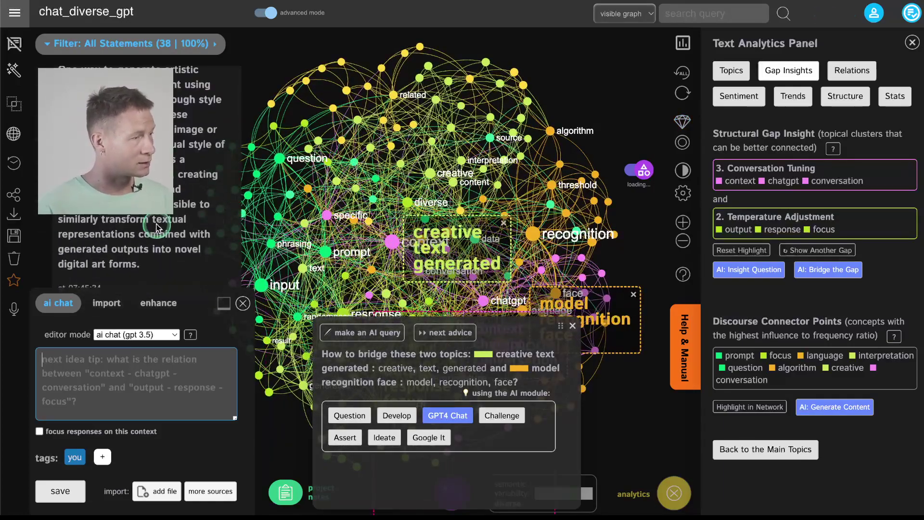
pyautogui.scroll(1, 156, 226)
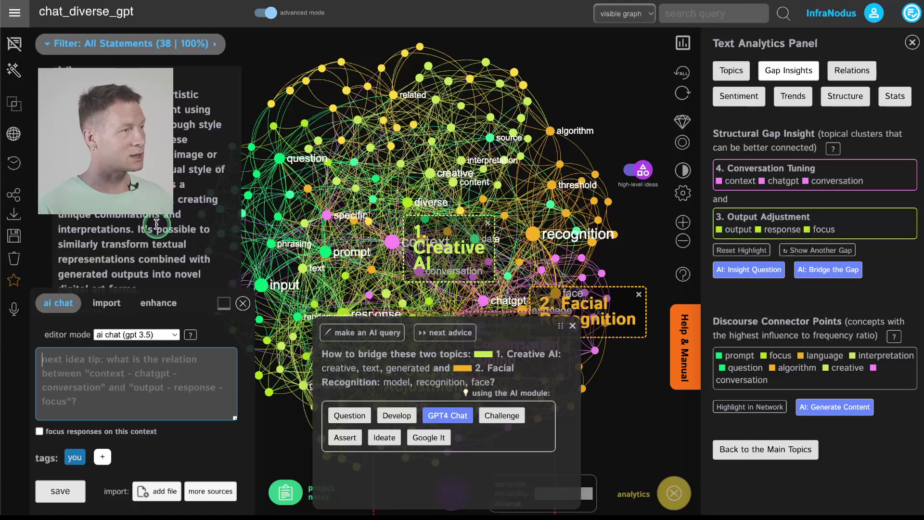
pyautogui.scroll(-1, 157, 224)
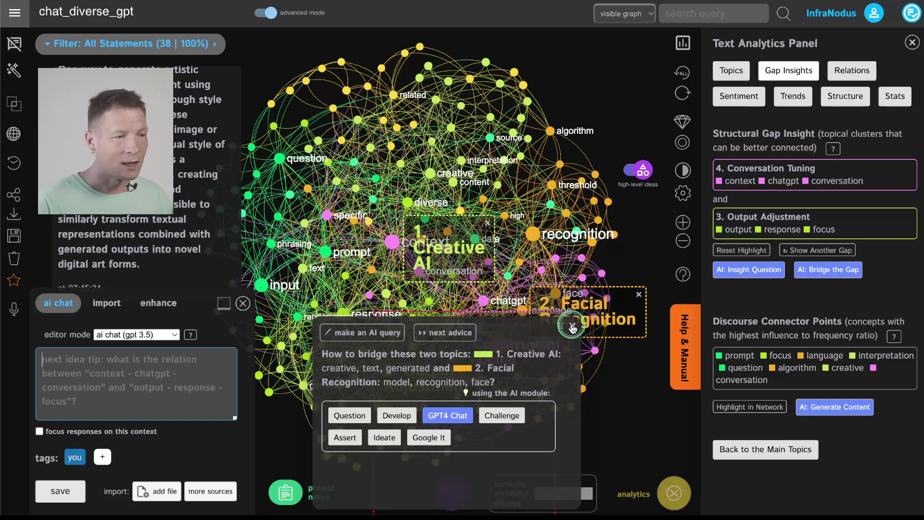
# Compare the chat_diverse_gpt graph with the chat_on_sublime context and visualise how they intersect
pyautogui.click(779, 172)
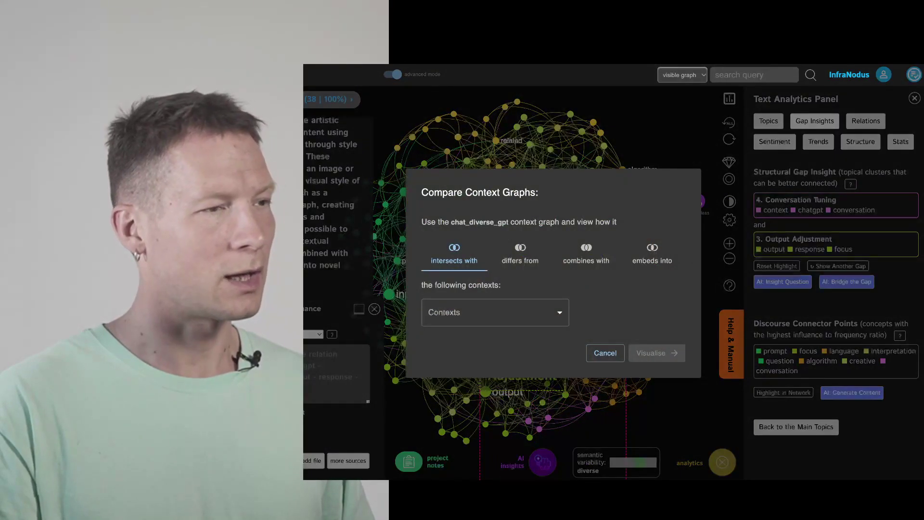
pyautogui.click(497, 316)
pyautogui.click(477, 102)
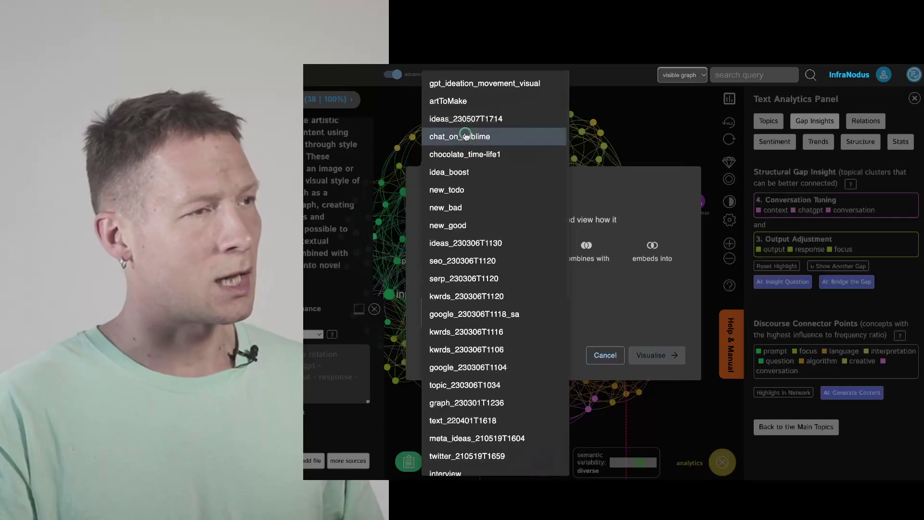
pyautogui.click(466, 137)
pyautogui.click(658, 356)
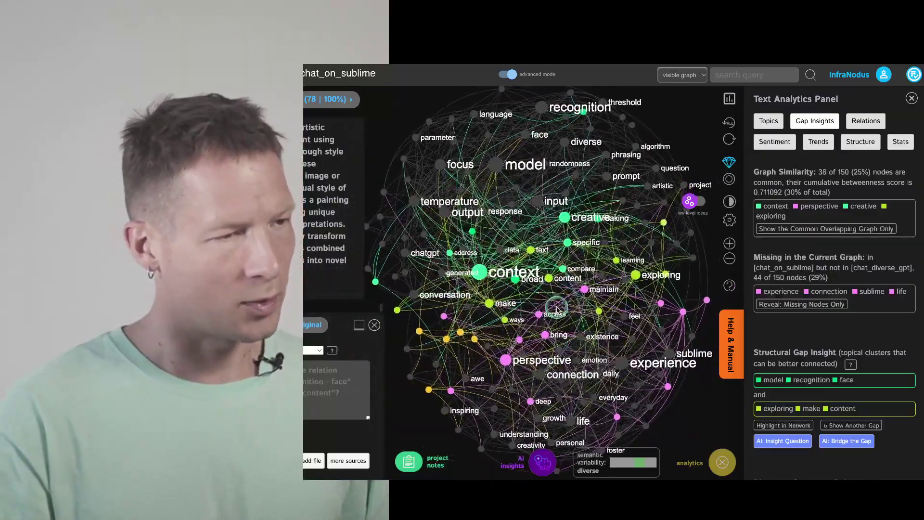
# Generate an insight question bridging the model-recognition-face and exploring-make-content clusters in the comparison graph
pyautogui.click(816, 121)
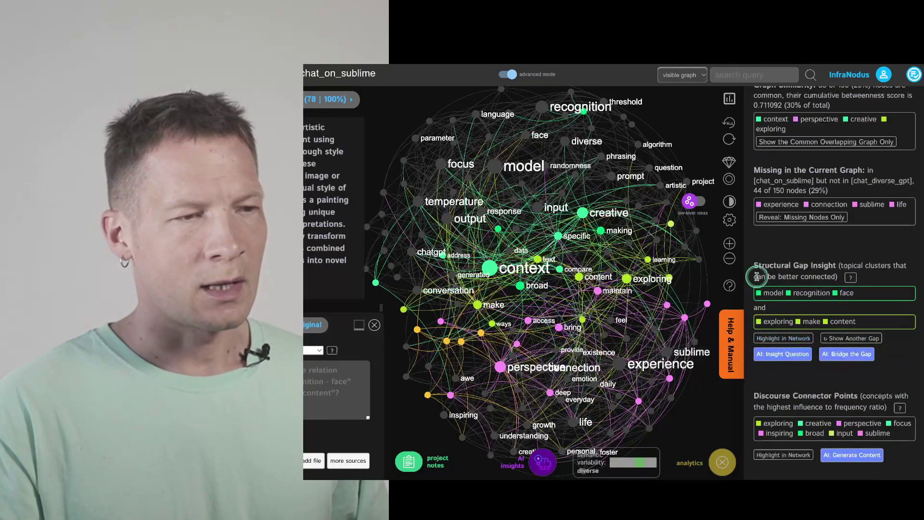
pyautogui.click(779, 355)
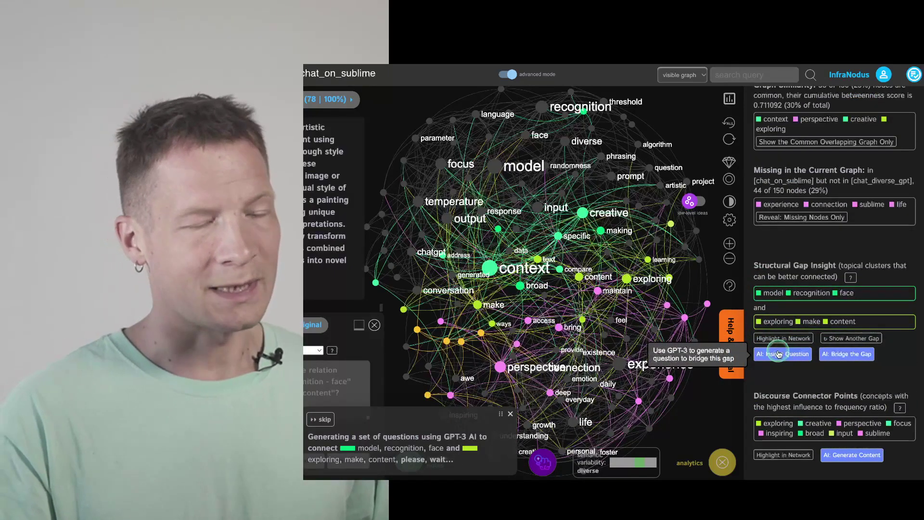